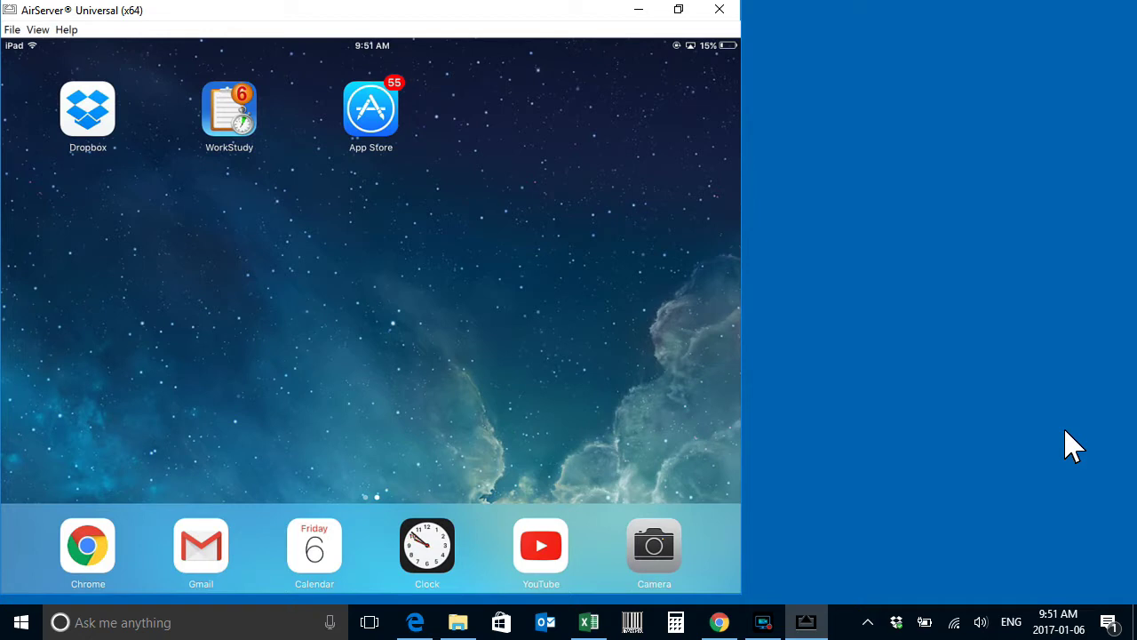
- Launch WorkStudy+ on the iPad and open the element list of the Checkout_Study file
left_click(237, 106)
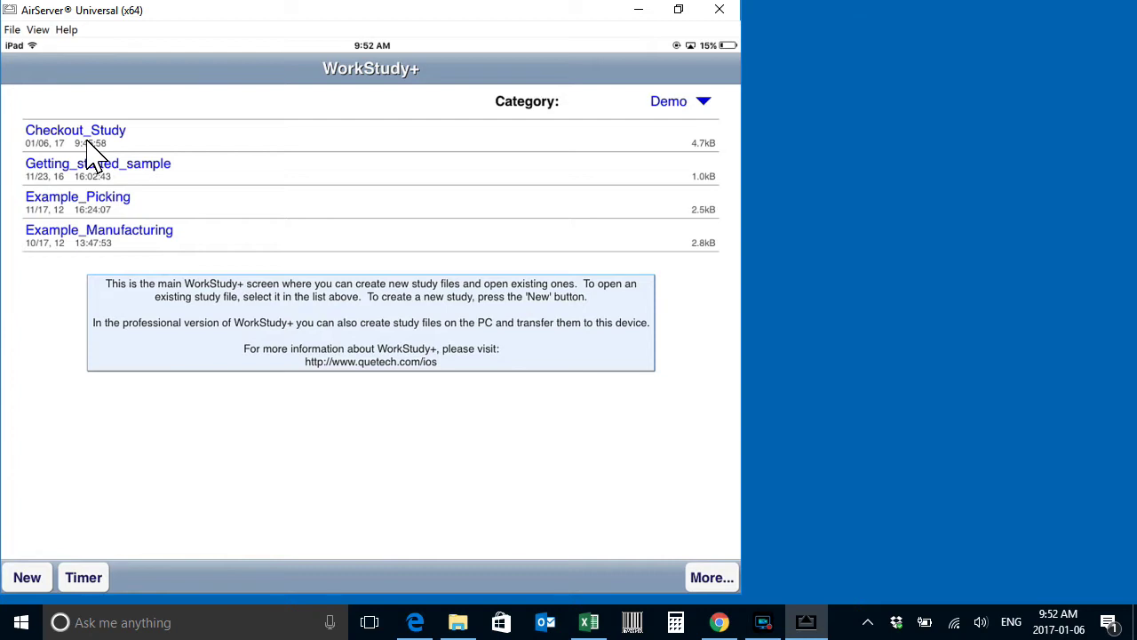
left_click(94, 158)
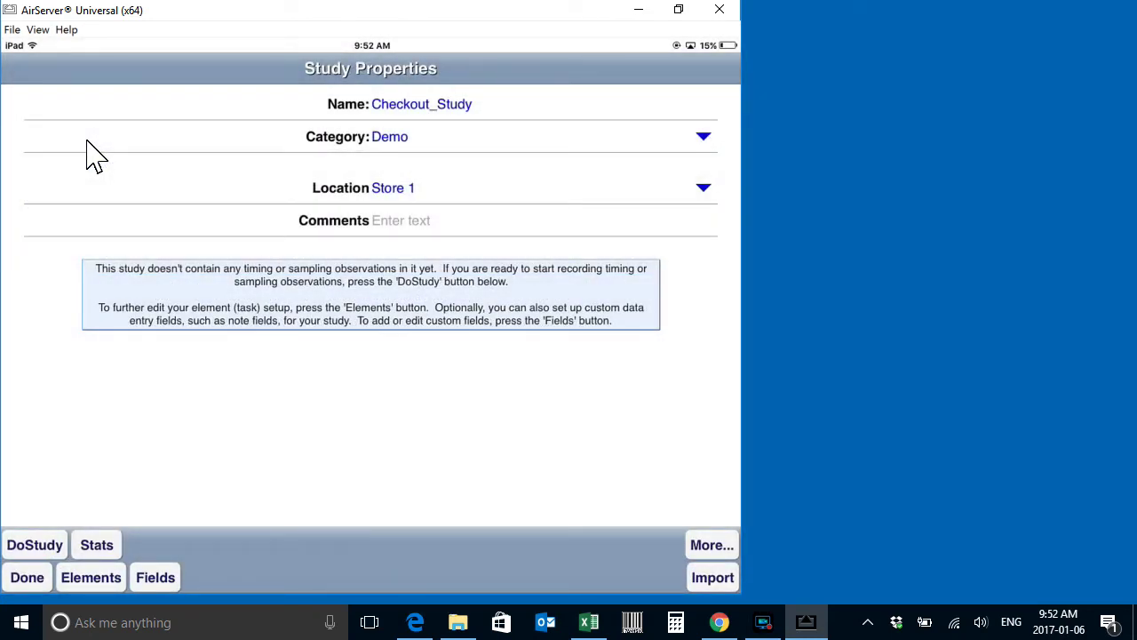
left_click(71, 587)
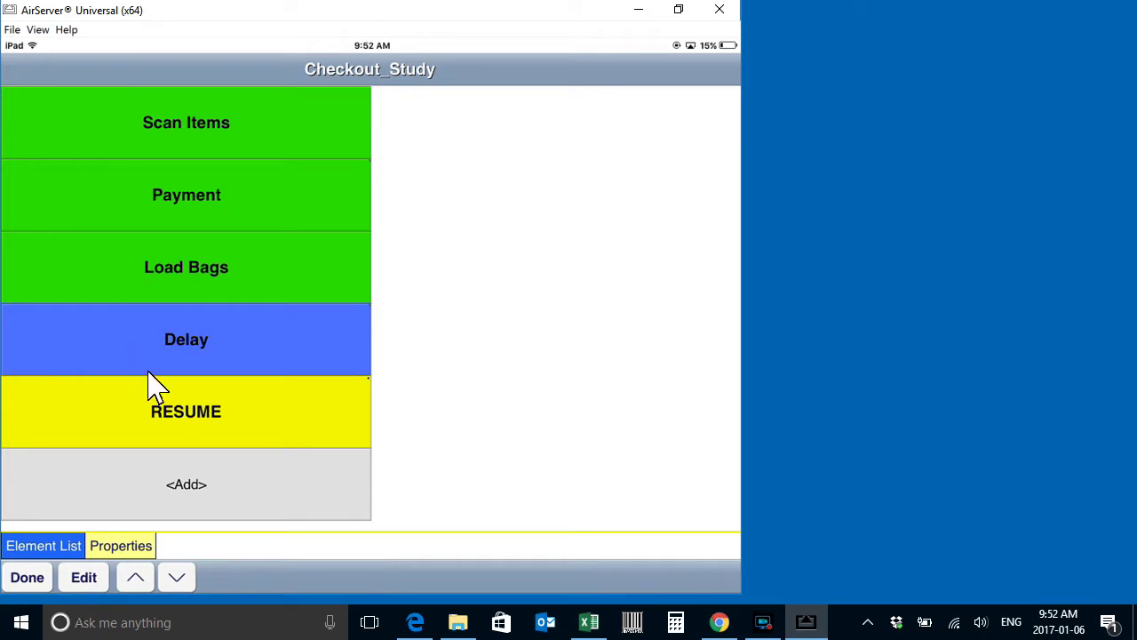
- Add a new element to the study and name it Misc 1
left_click(156, 503)
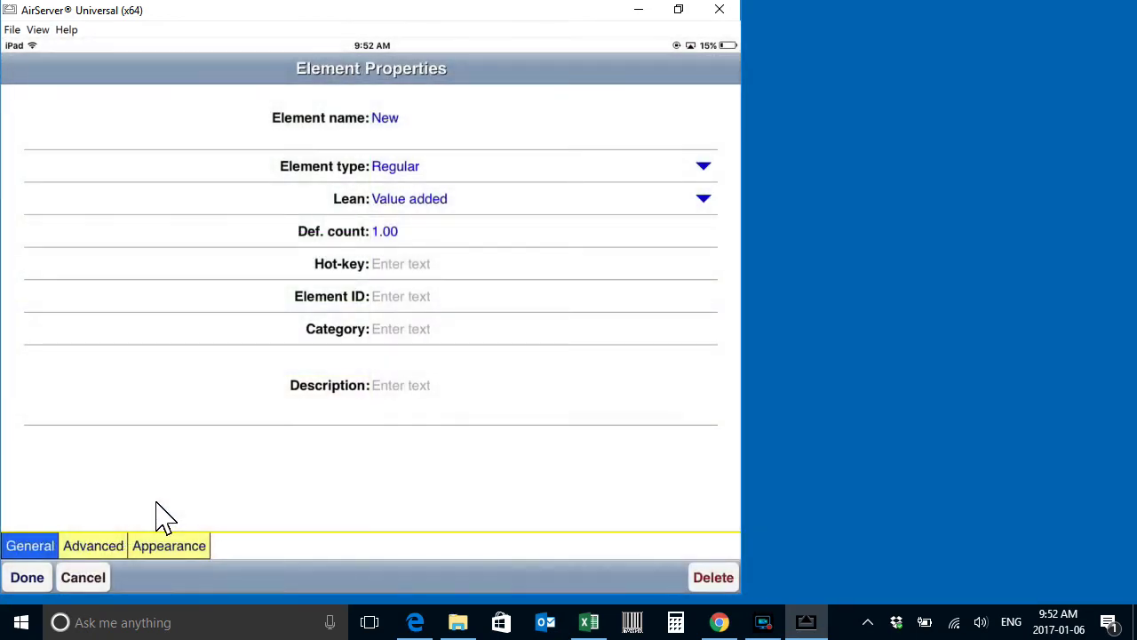
key("BackSpace")
key("BackSpace")
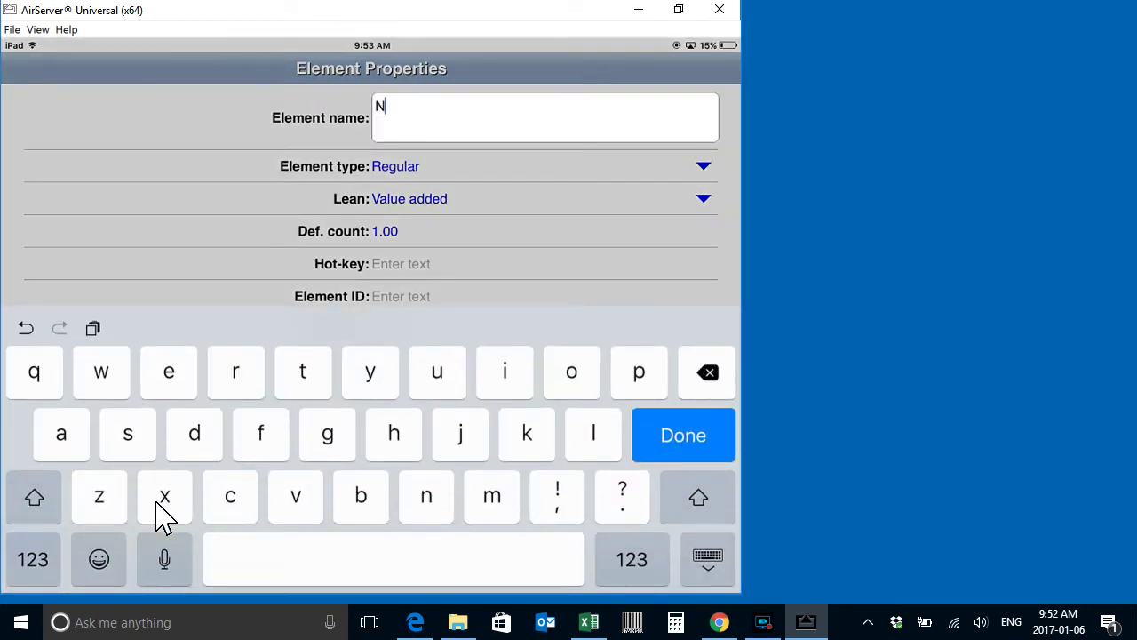
key("BackSpace")
type("Mi")
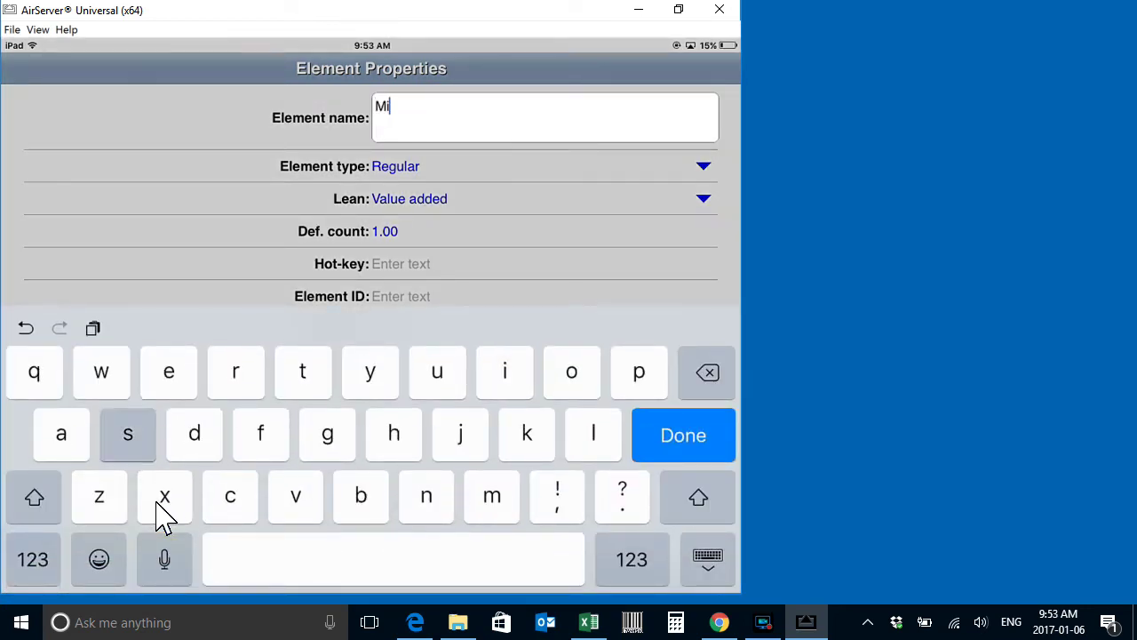
type("sc ")
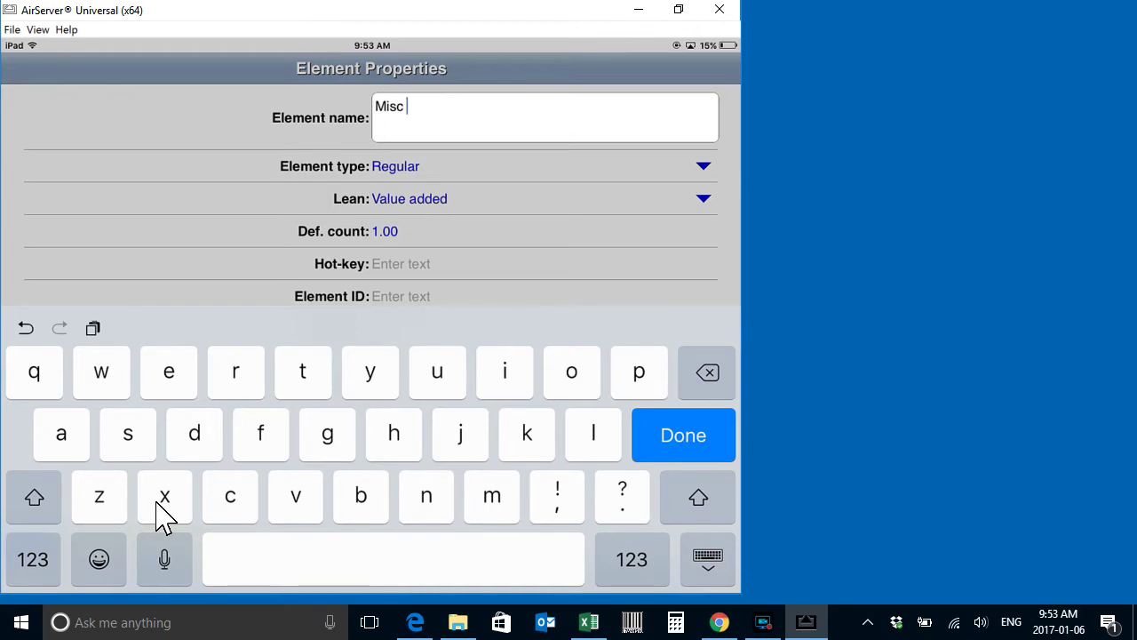
type("1")
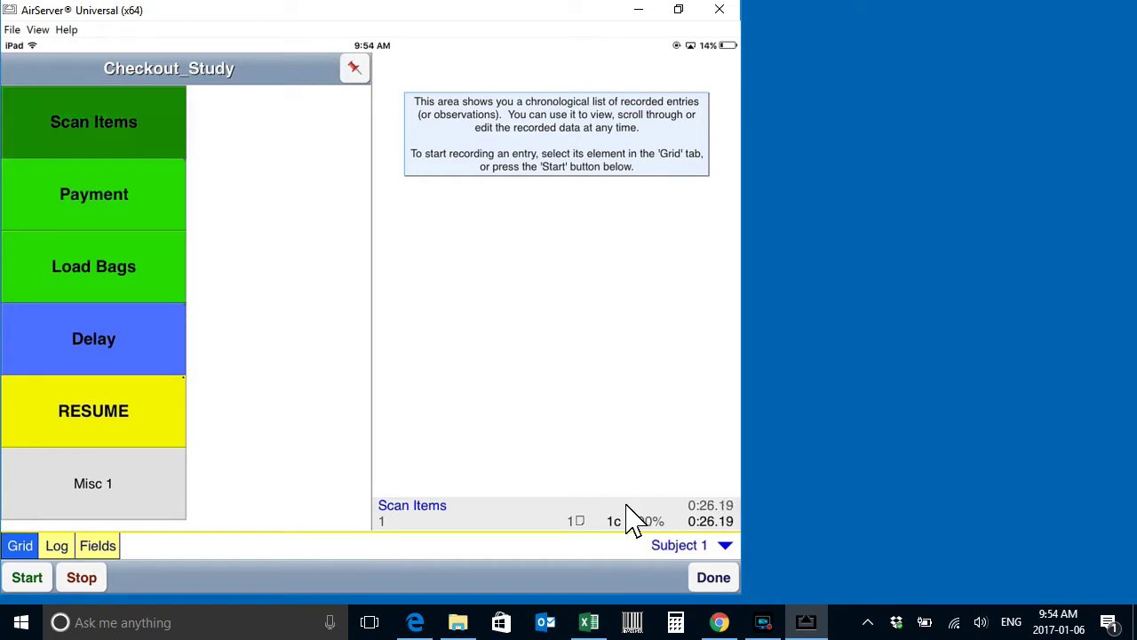
- Record a Payment entry in the running time study and resume the Scan Items entry interrupted by the delay
left_click(185, 188)
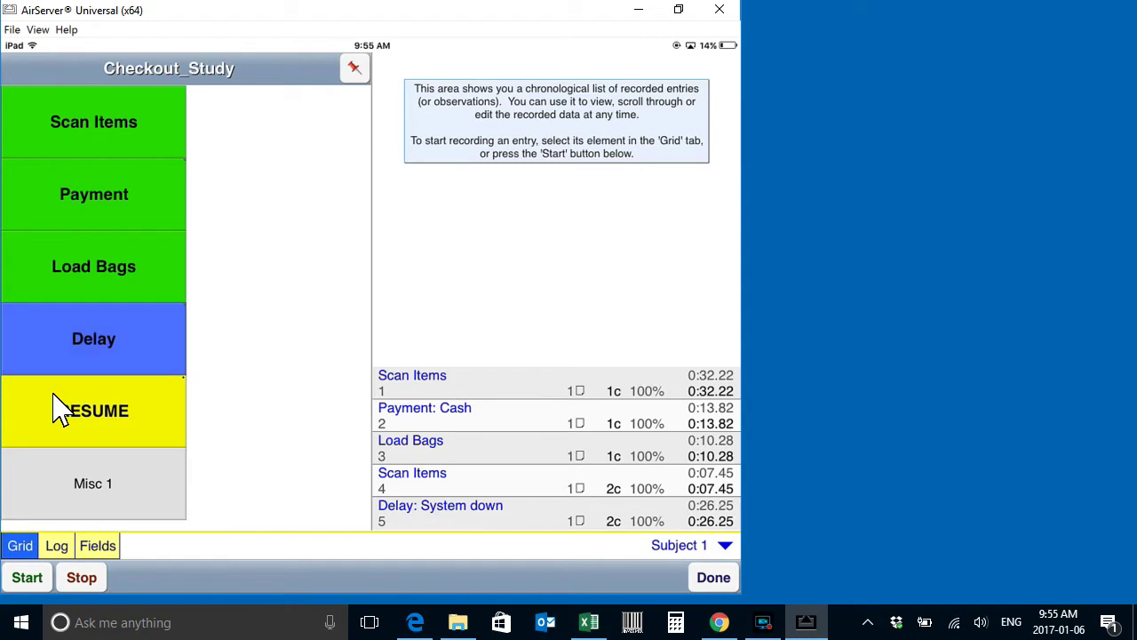
left_click(57, 411)
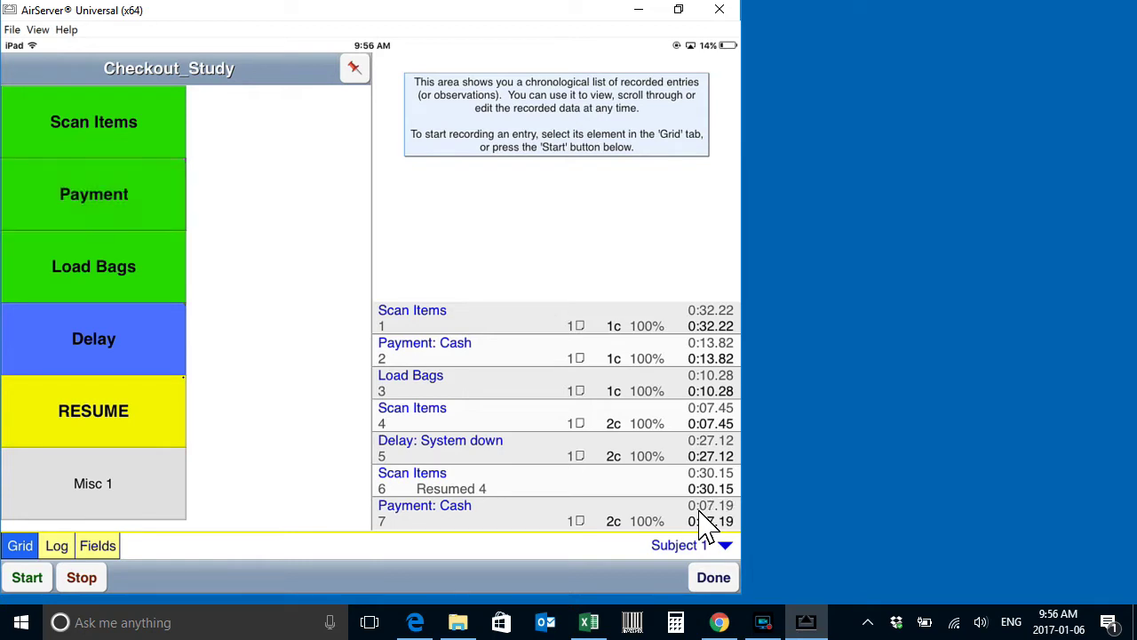
- Change the payment type of entry 7 to Credit and open the editing options of the Scan Items entry 9
left_click(407, 515)
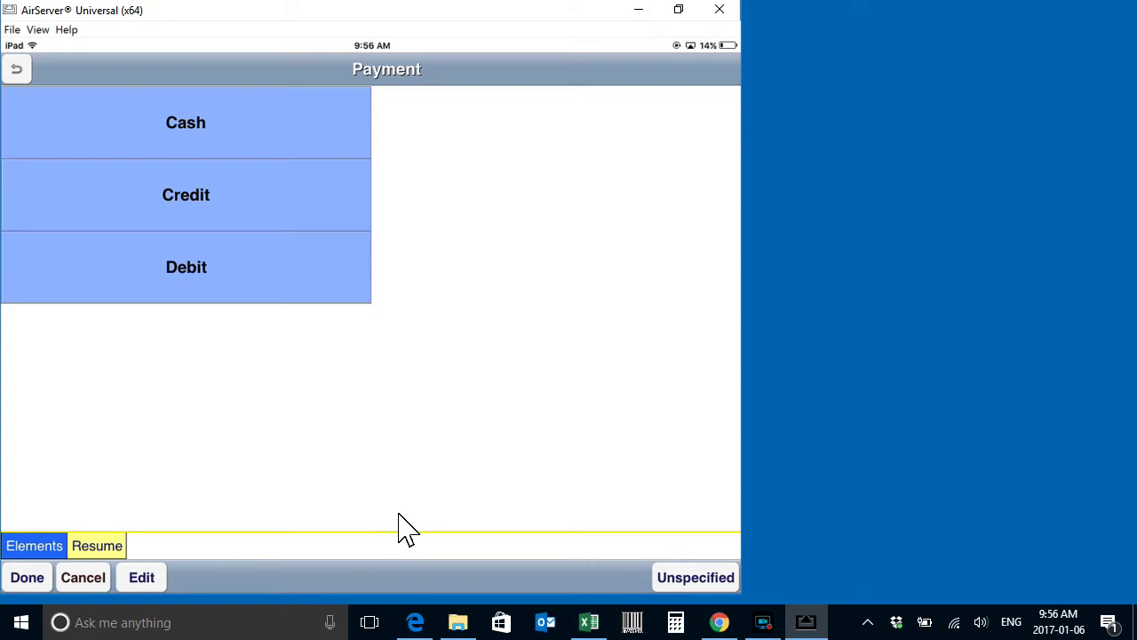
left_click(222, 216)
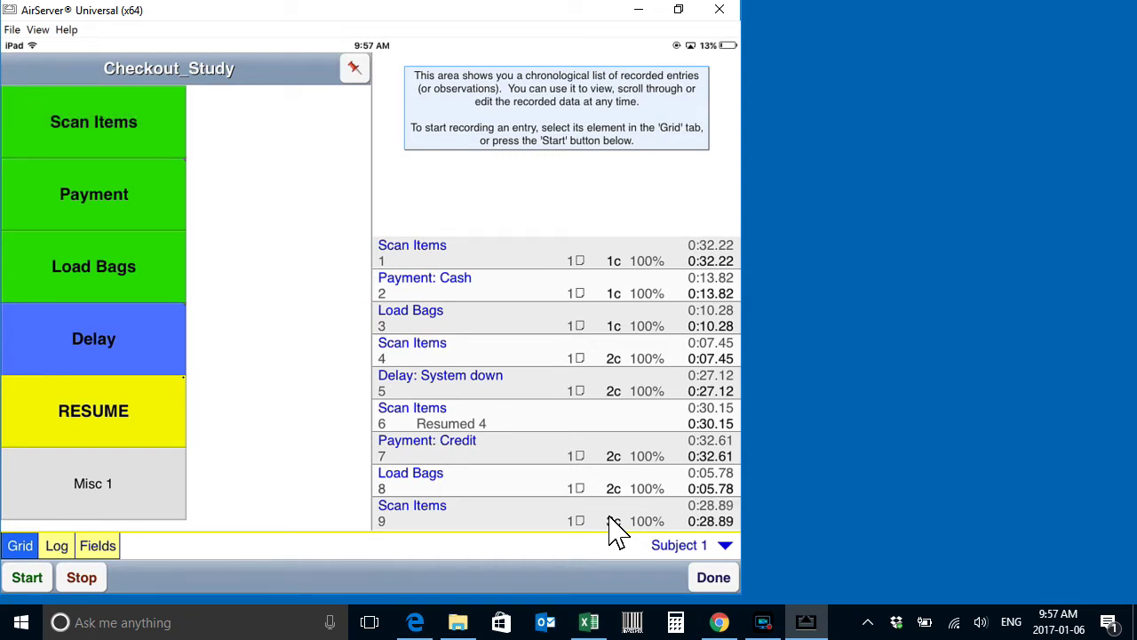
left_click(728, 516)
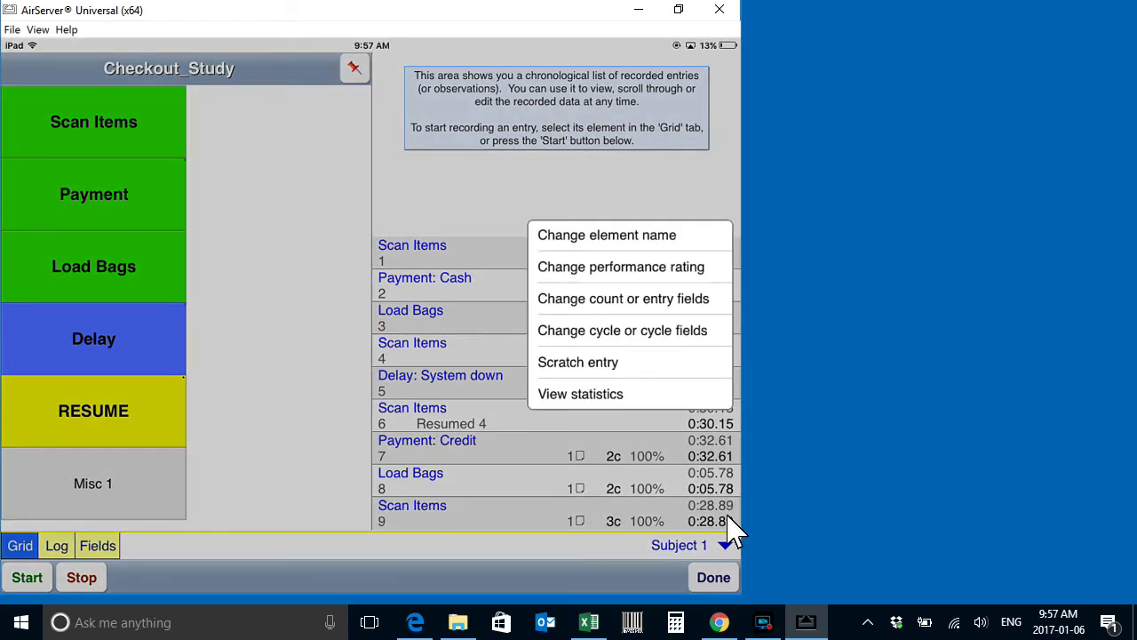
left_click(635, 353)
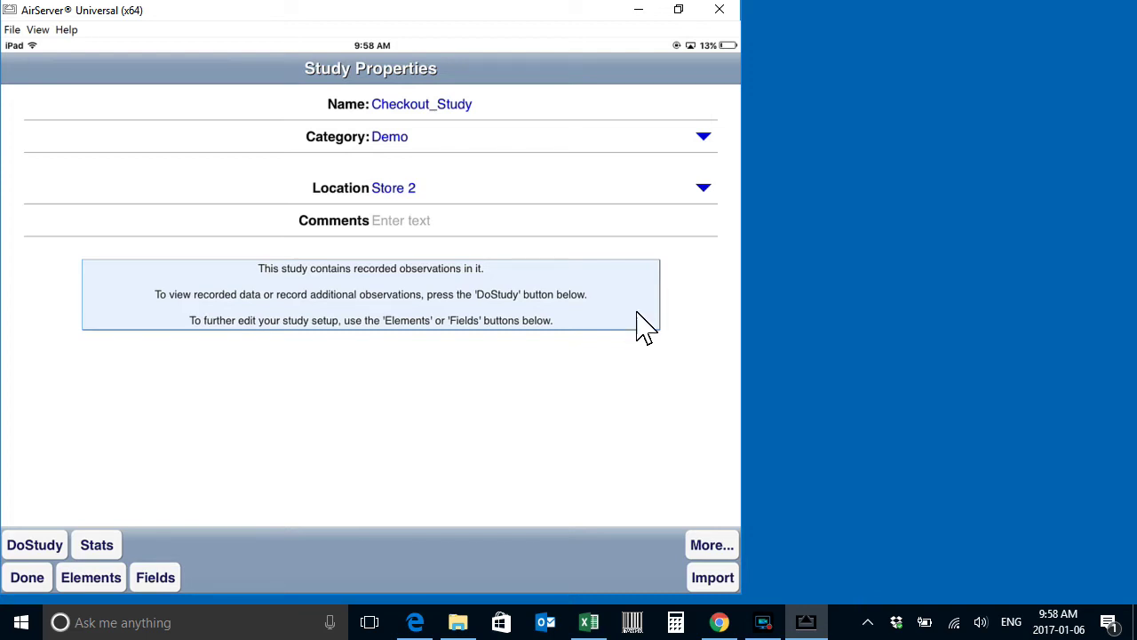
- Switch to Excel and import Checkout_Study.wsx from the Dropbox WorkStudy+ folder into Sample Study.xlsx with the default formatting options
left_click(638, 9)
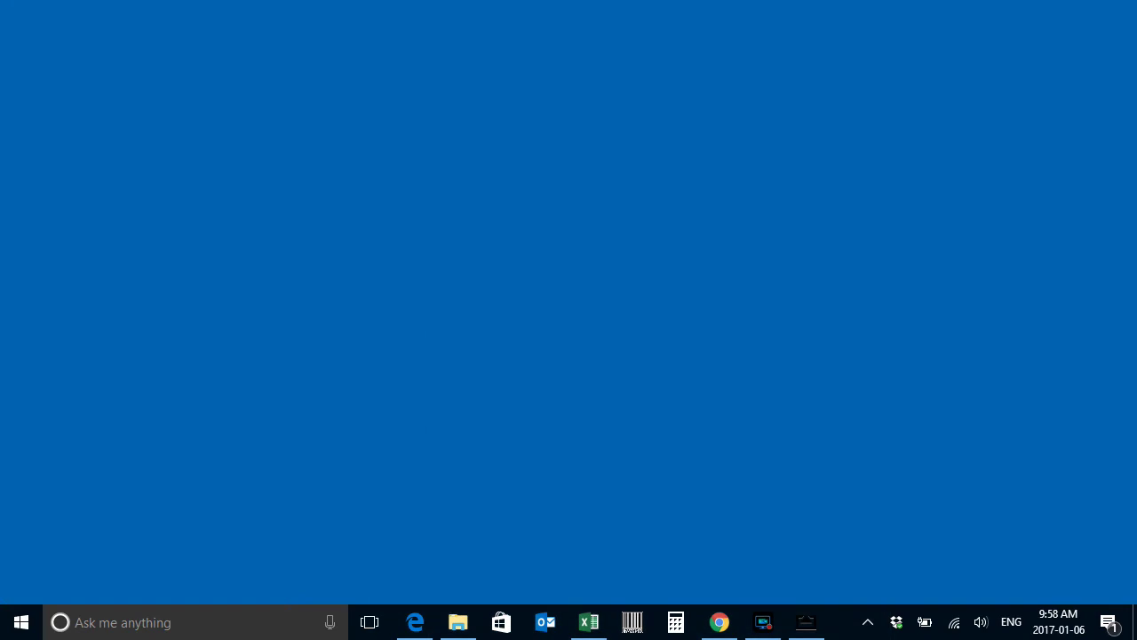
left_click(589, 622)
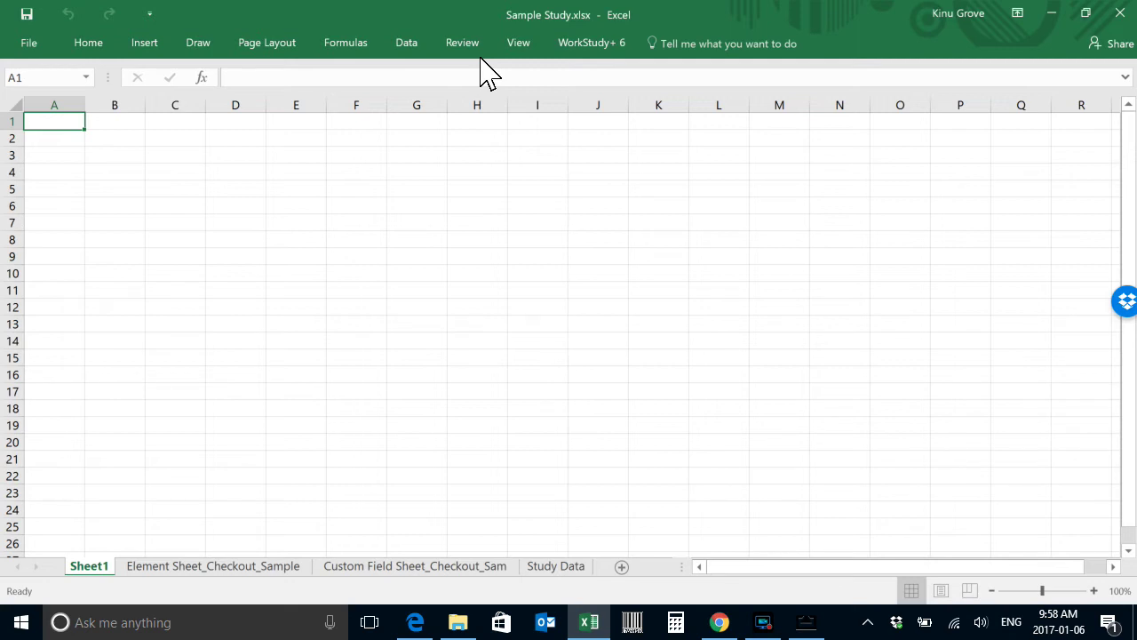
left_click(589, 45)
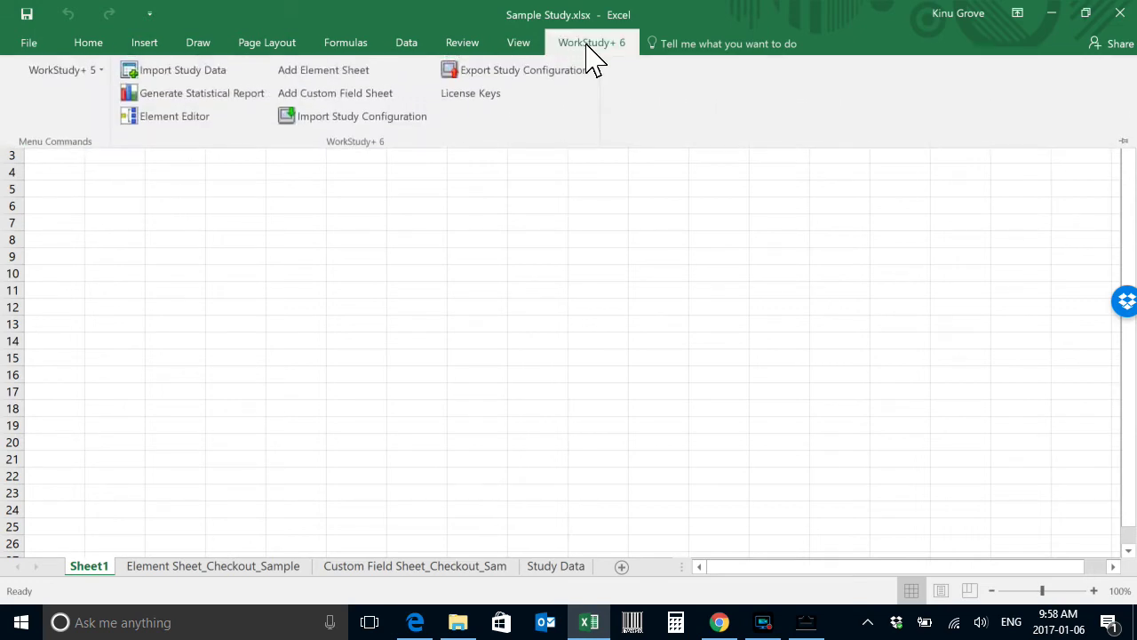
left_click(184, 84)
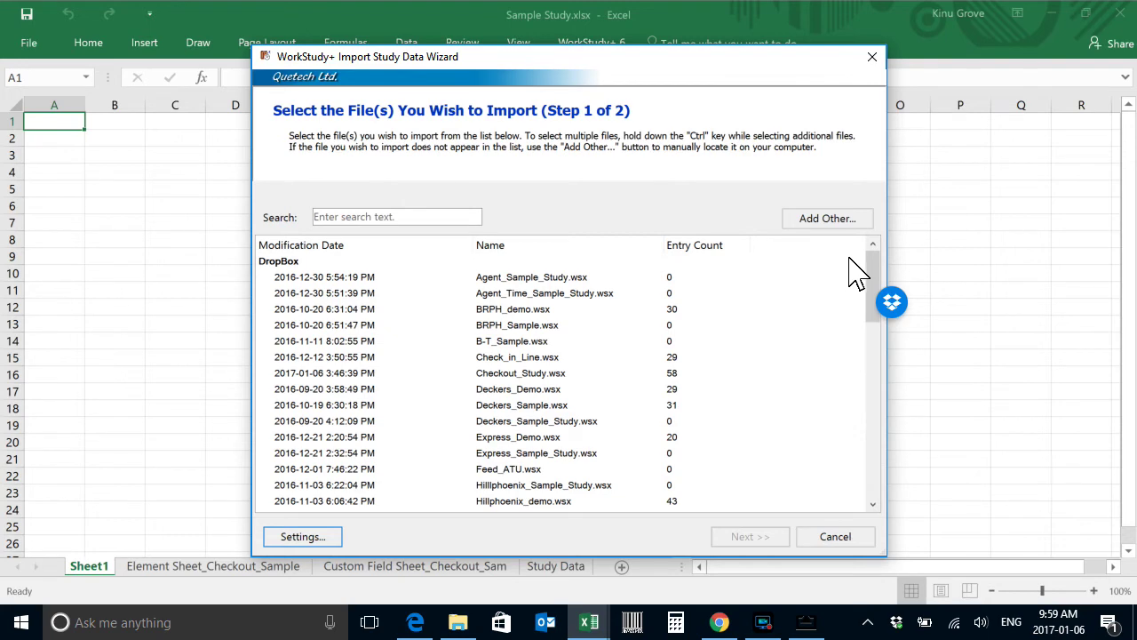
left_click(828, 221)
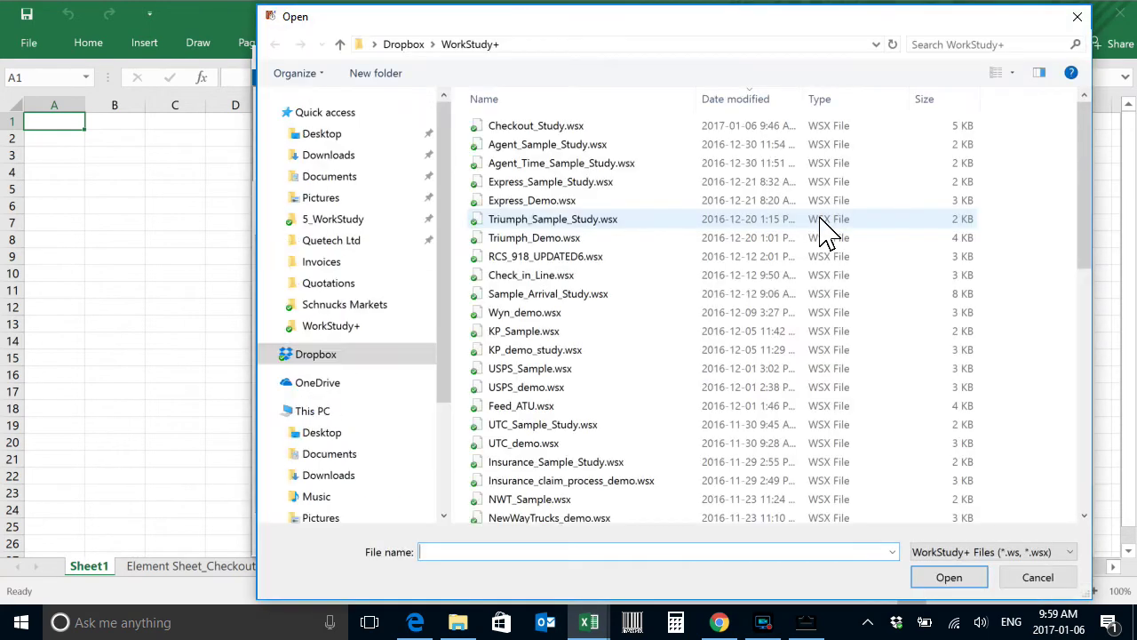
left_click(535, 129)
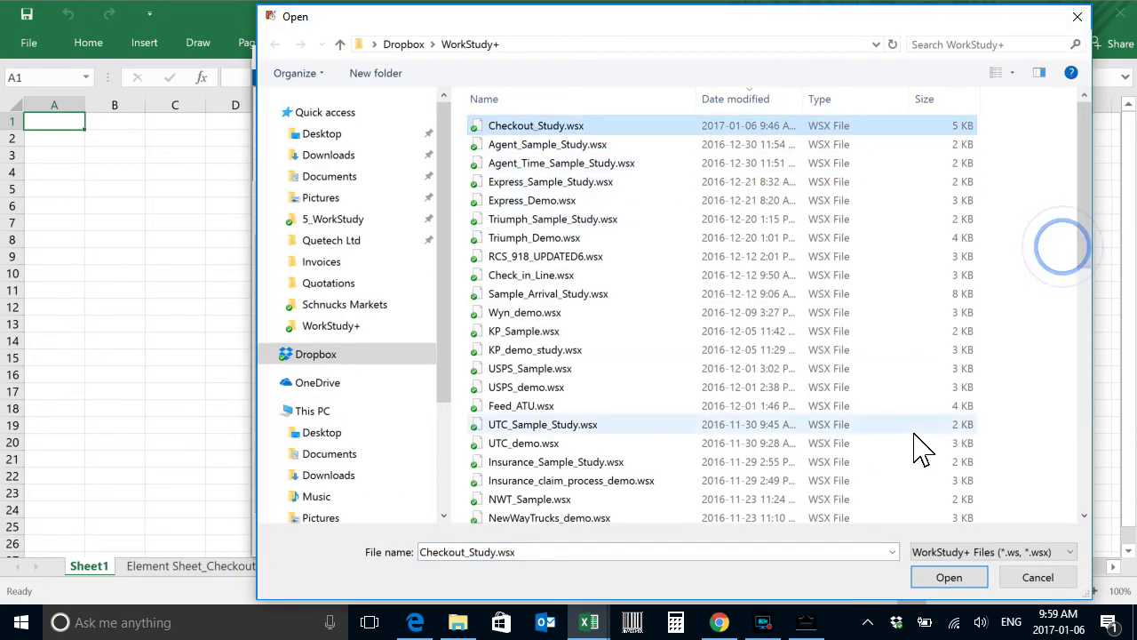
left_click(949, 578)
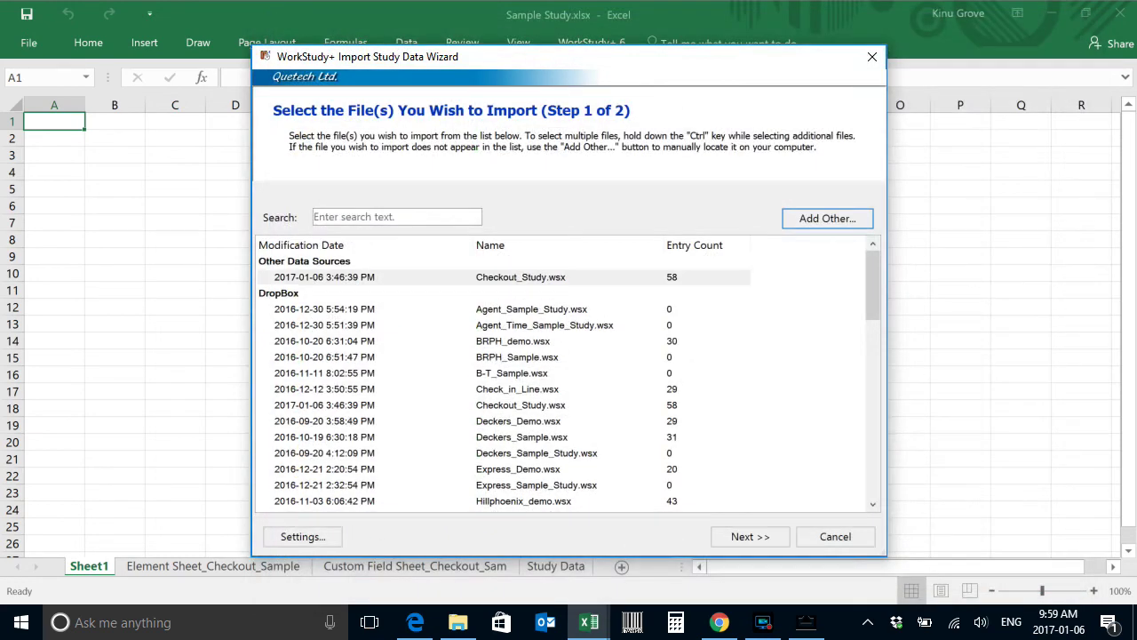
left_click(751, 538)
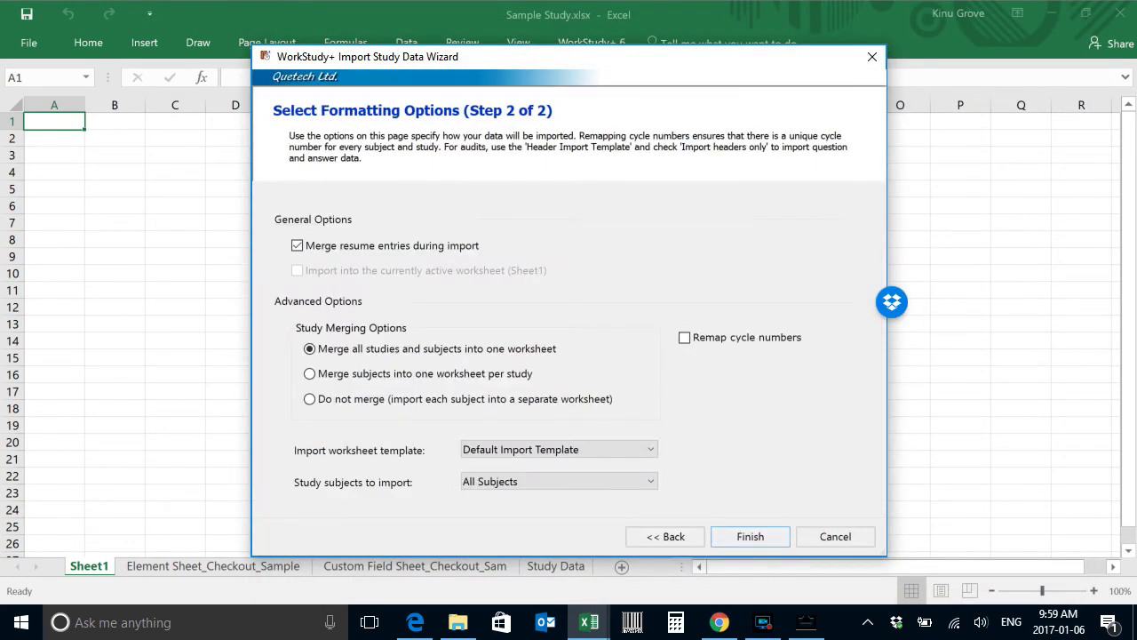
left_click(751, 536)
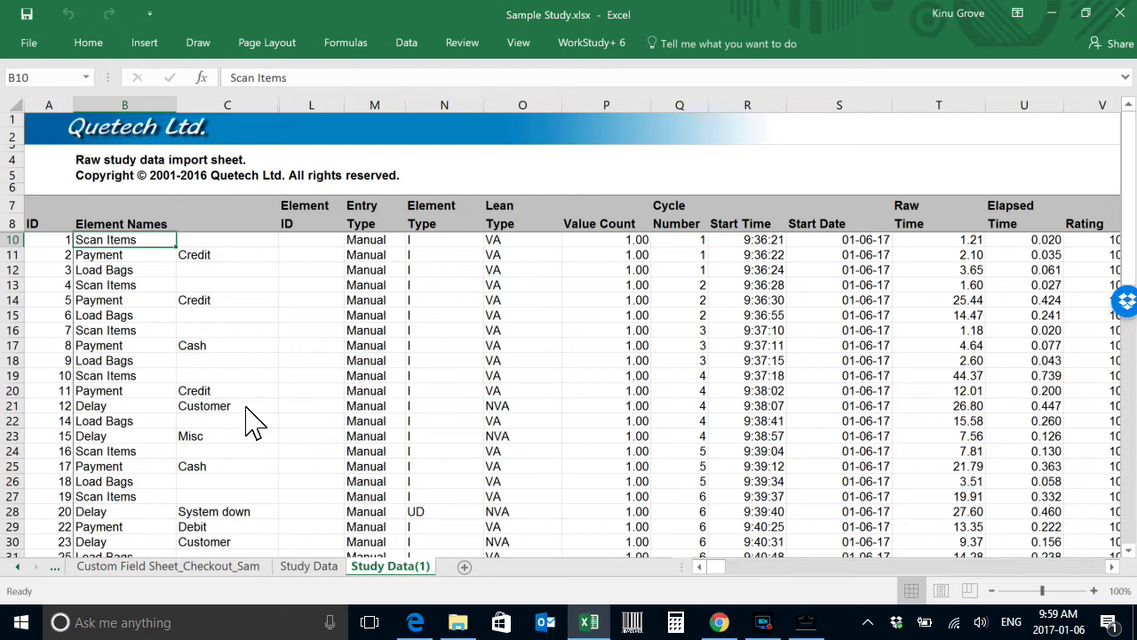
- Generate a statistical report from the Study Data and Study Data(1) worksheets using the Confidence Analysis template
left_click(601, 44)
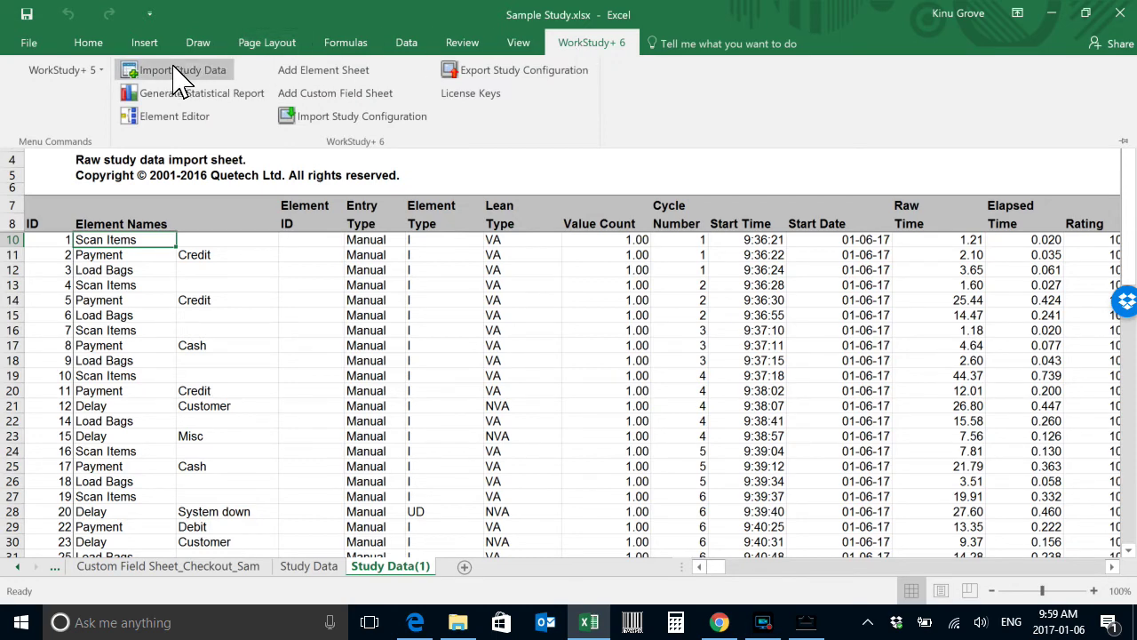
left_click(178, 93)
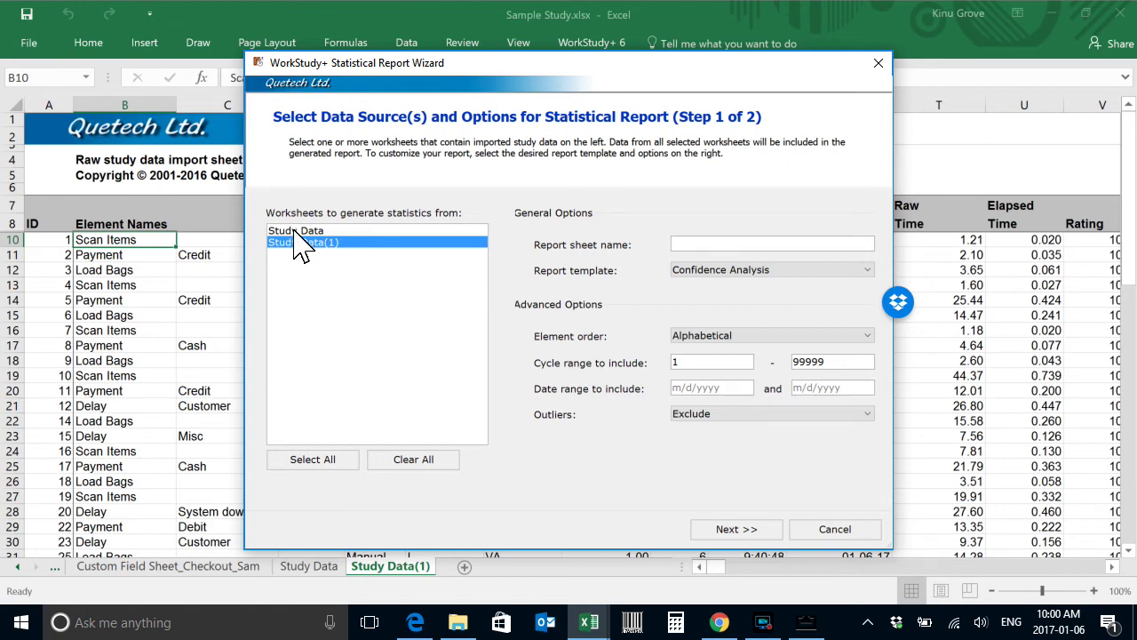
left_click(295, 231, "ctrl")
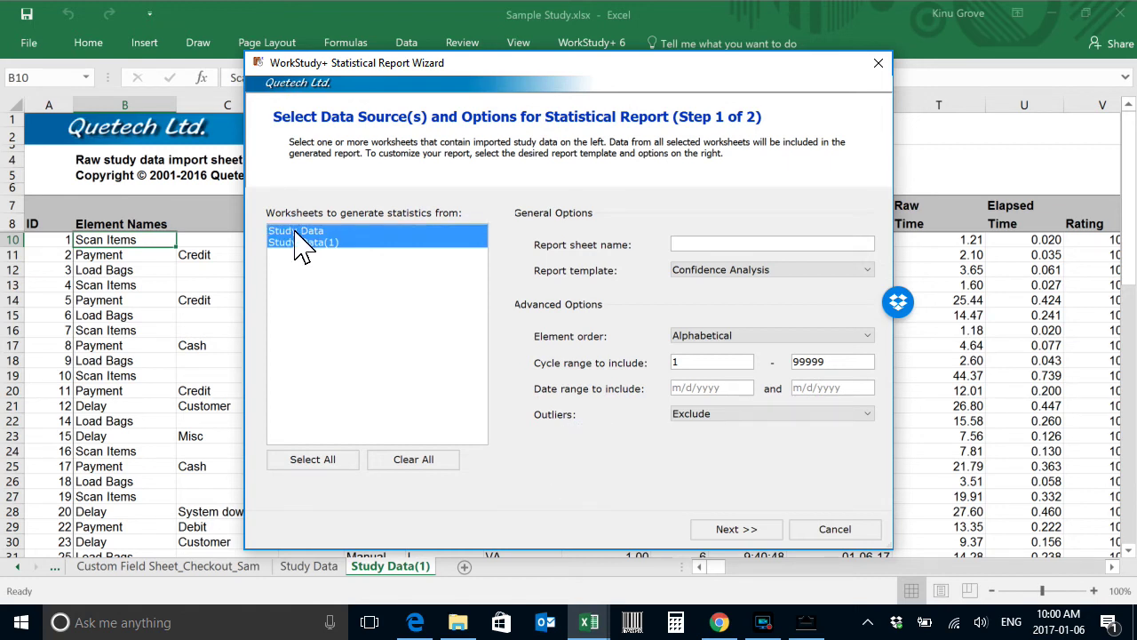
left_click(735, 270)
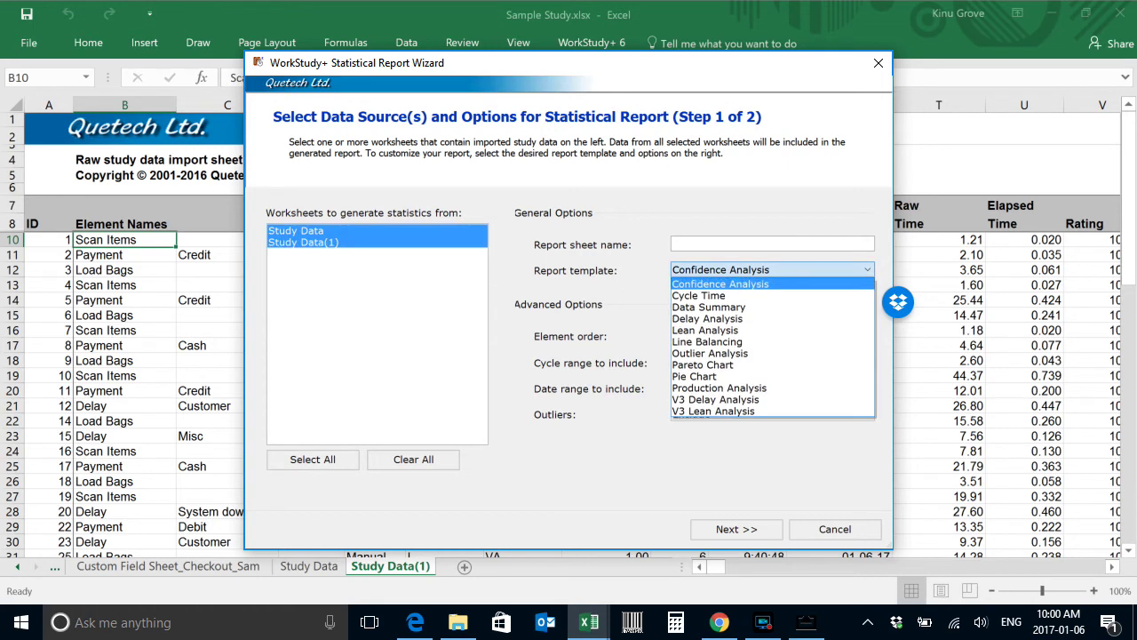
left_click(705, 284)
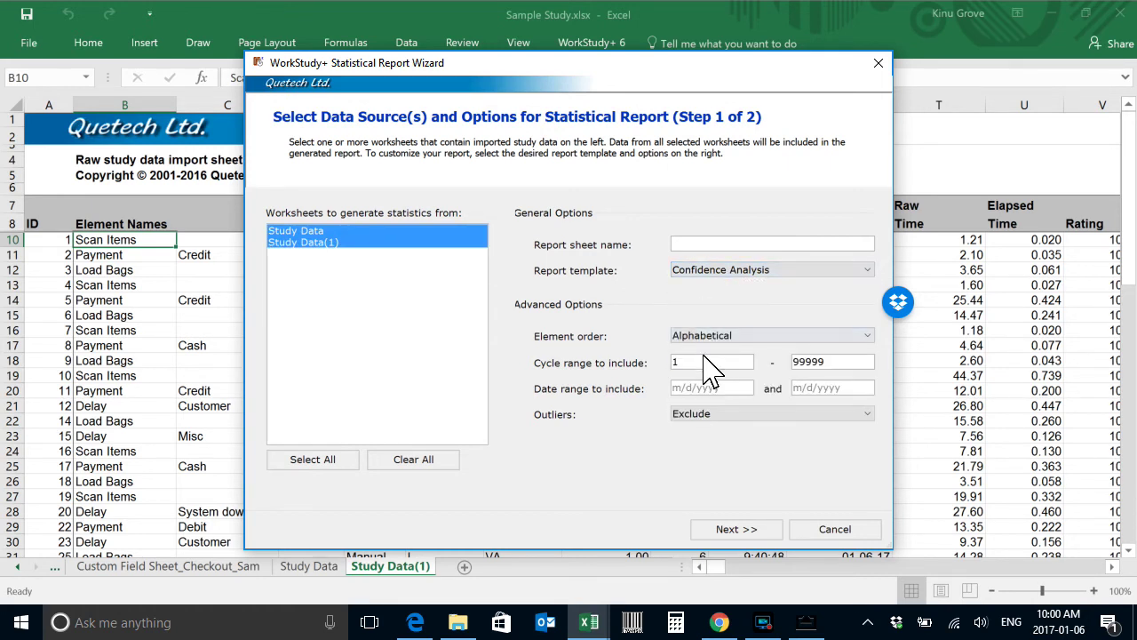
left_click(729, 528)
left_click(734, 528)
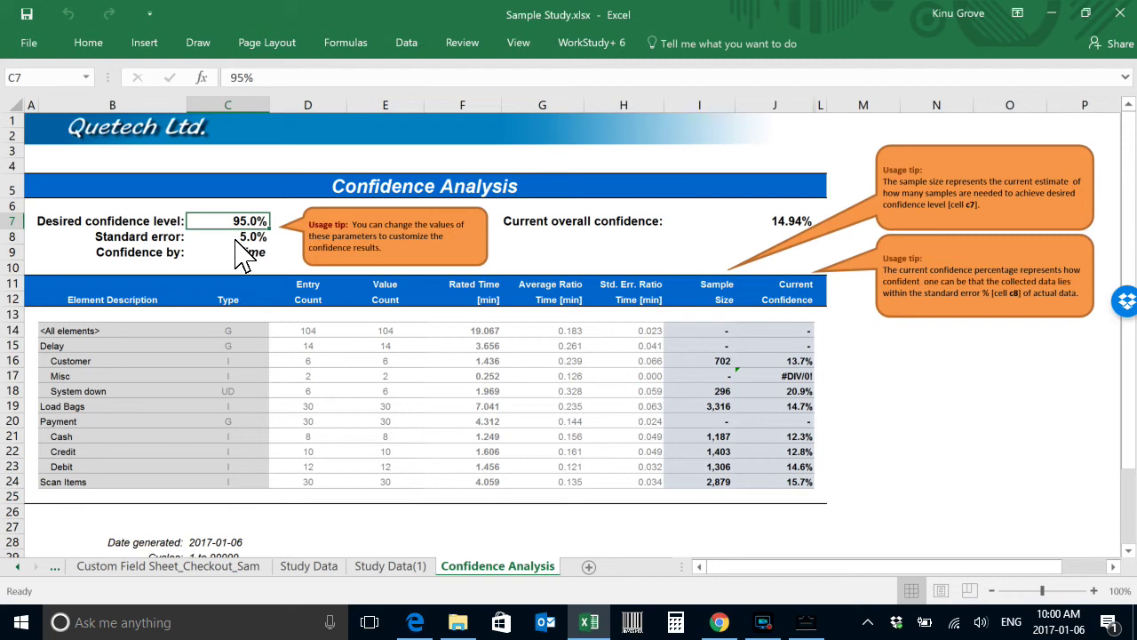
- Set the report's desired confidence level to 90% and its standard error to 10%
key("Down")
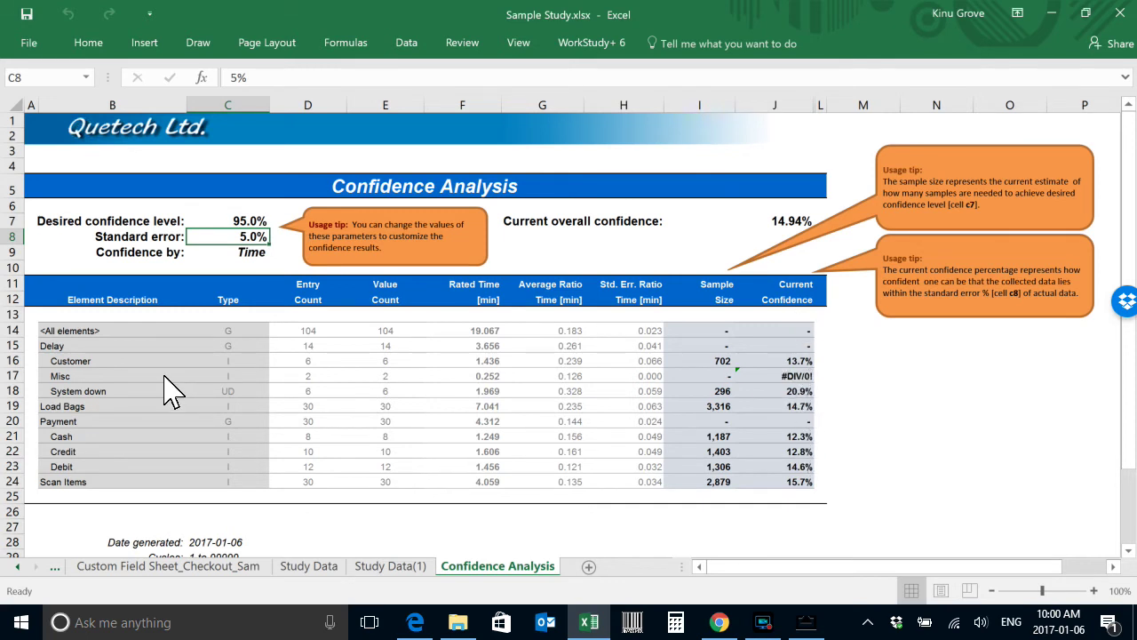
left_click(253, 222)
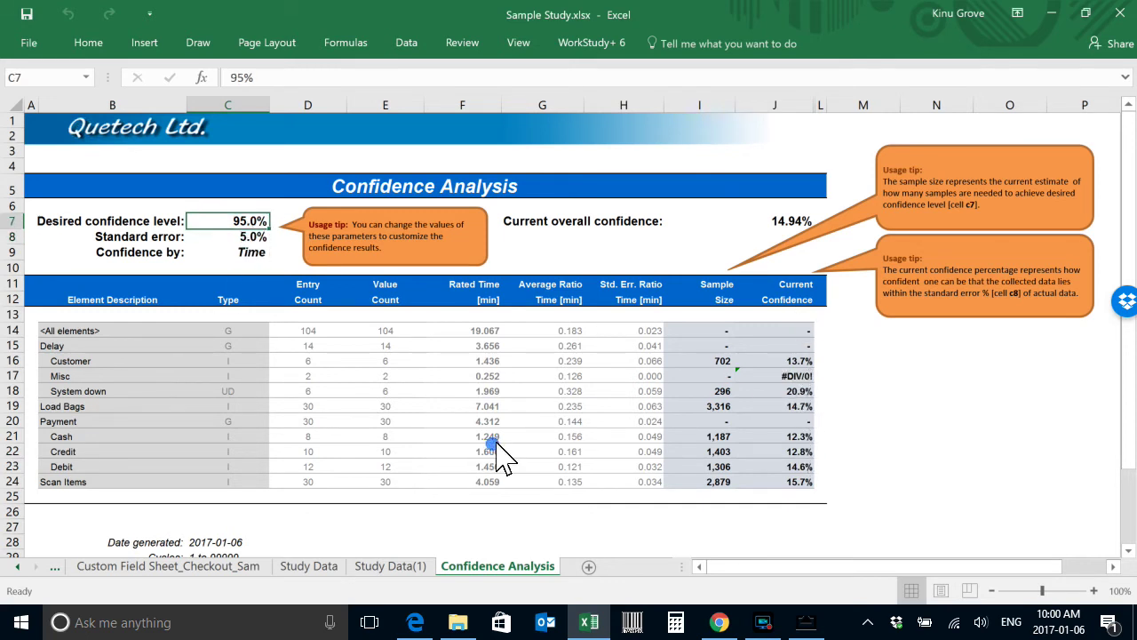
type("90")
key("Return")
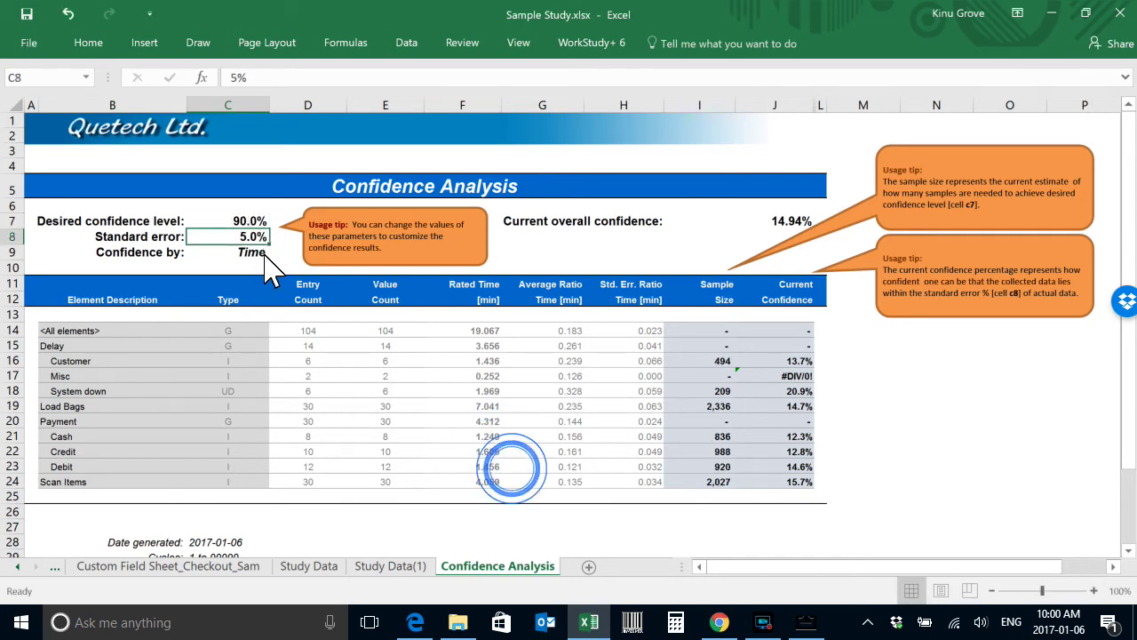
type("10")
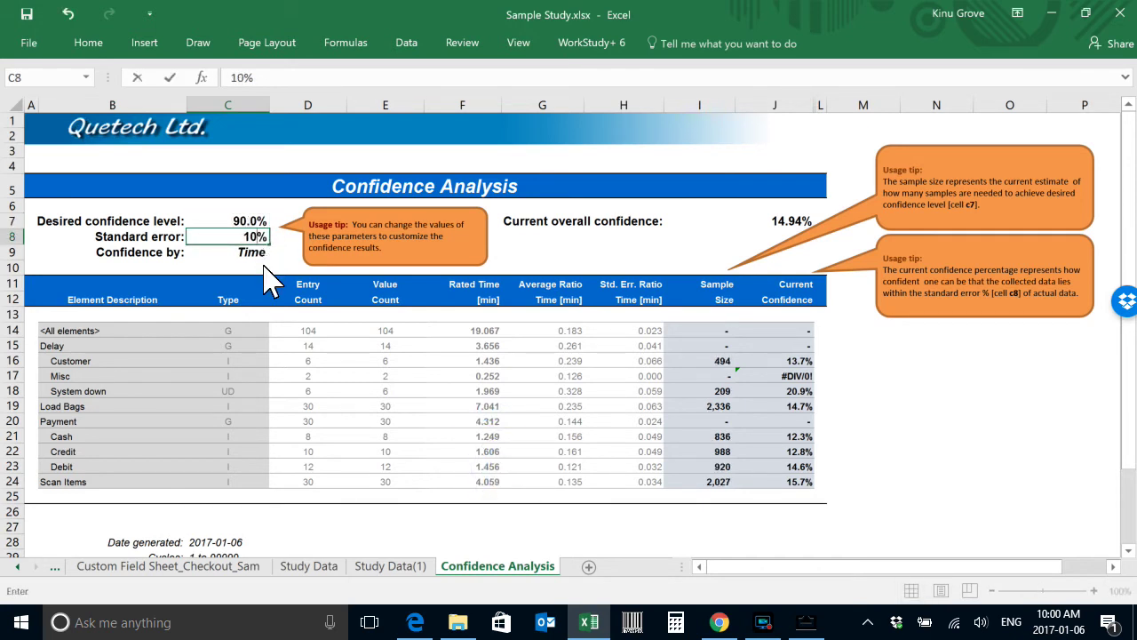
left_click(289, 252)
- Generate a Pie Chart statistical report from the Study Data and Study Data(1) worksheets, with elements ordered from study and the default hierarchy
left_click(586, 45)
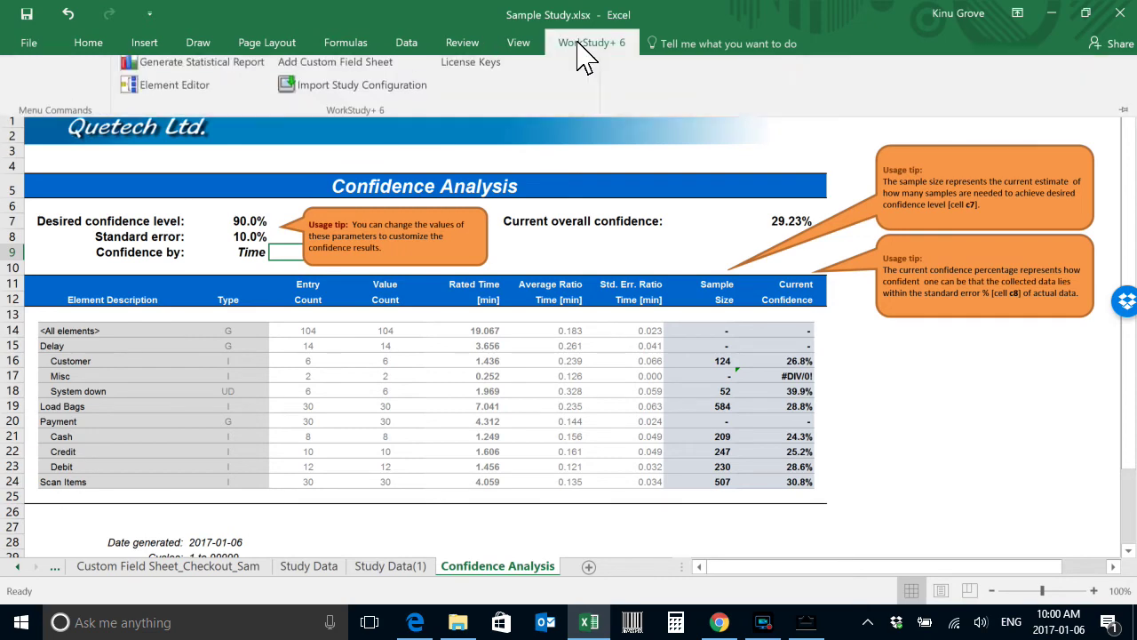
left_click(173, 94)
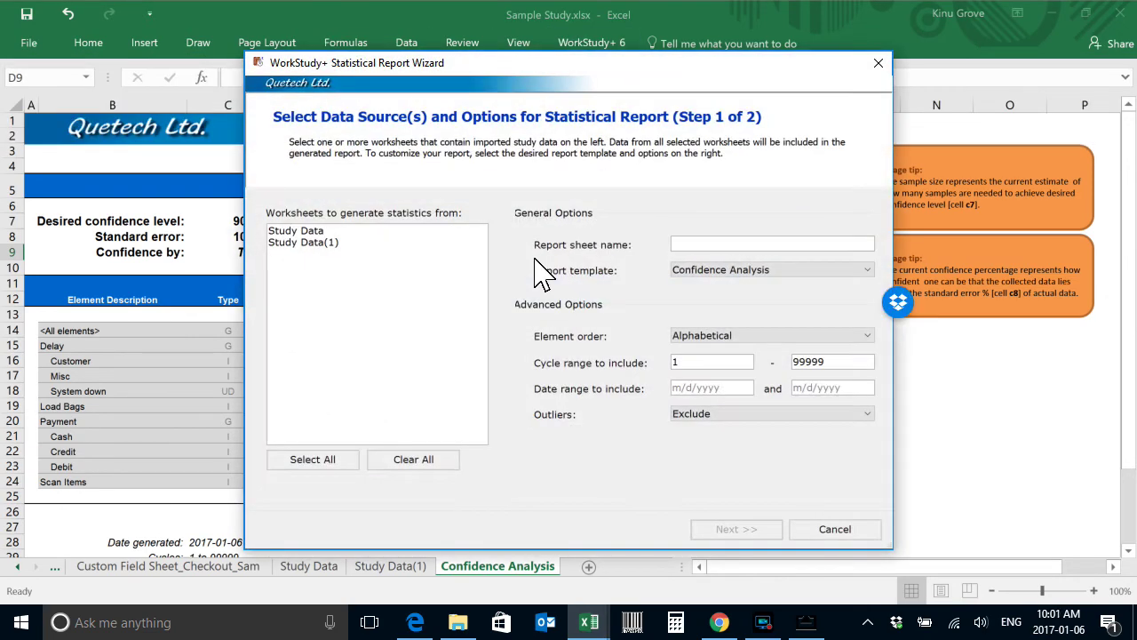
key("ctrl+a")
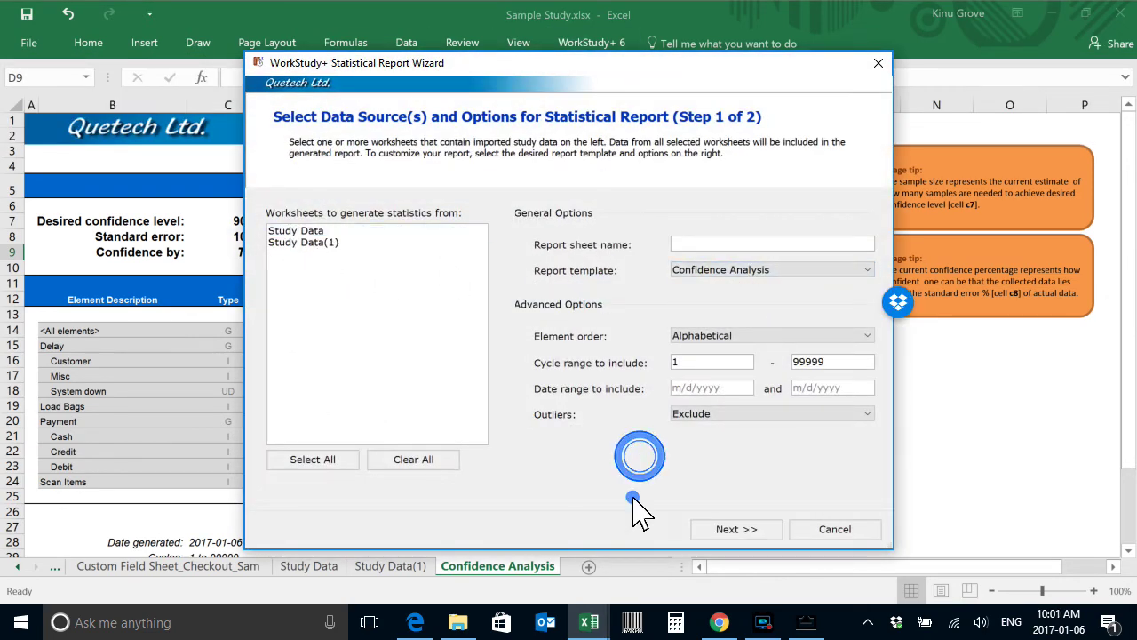
left_click(742, 270)
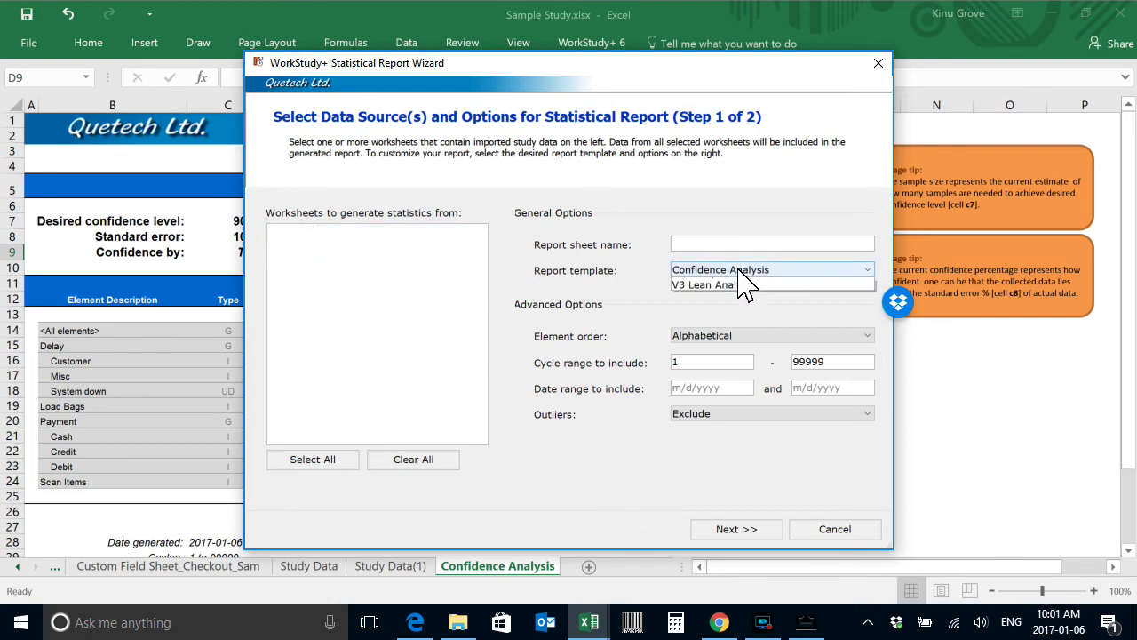
left_click(708, 376)
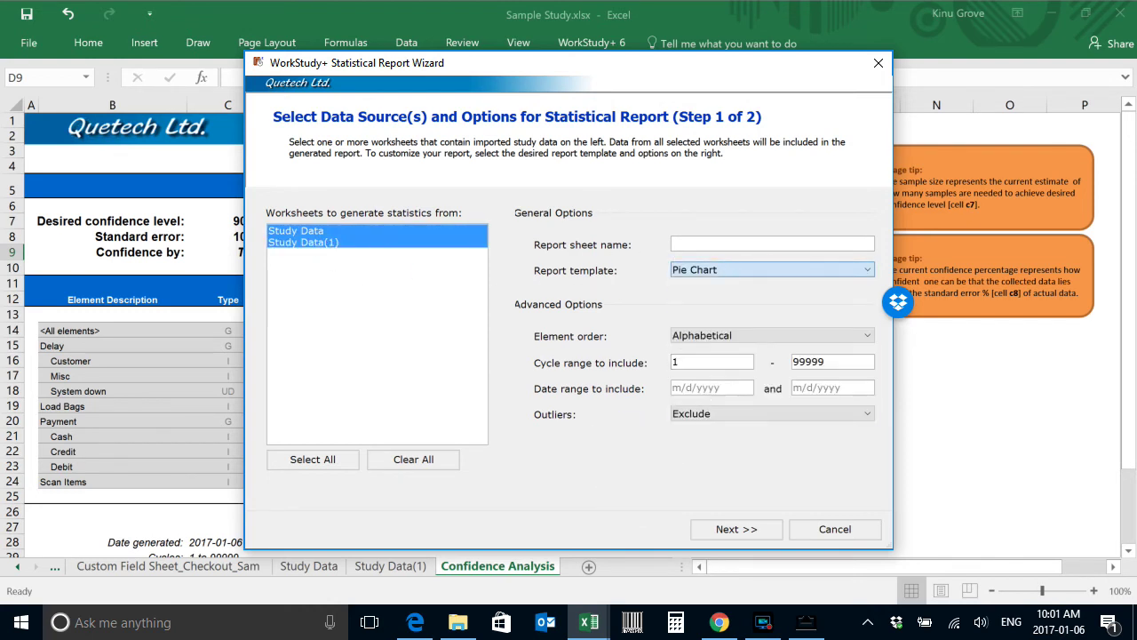
left_click(716, 335)
left_click(731, 361)
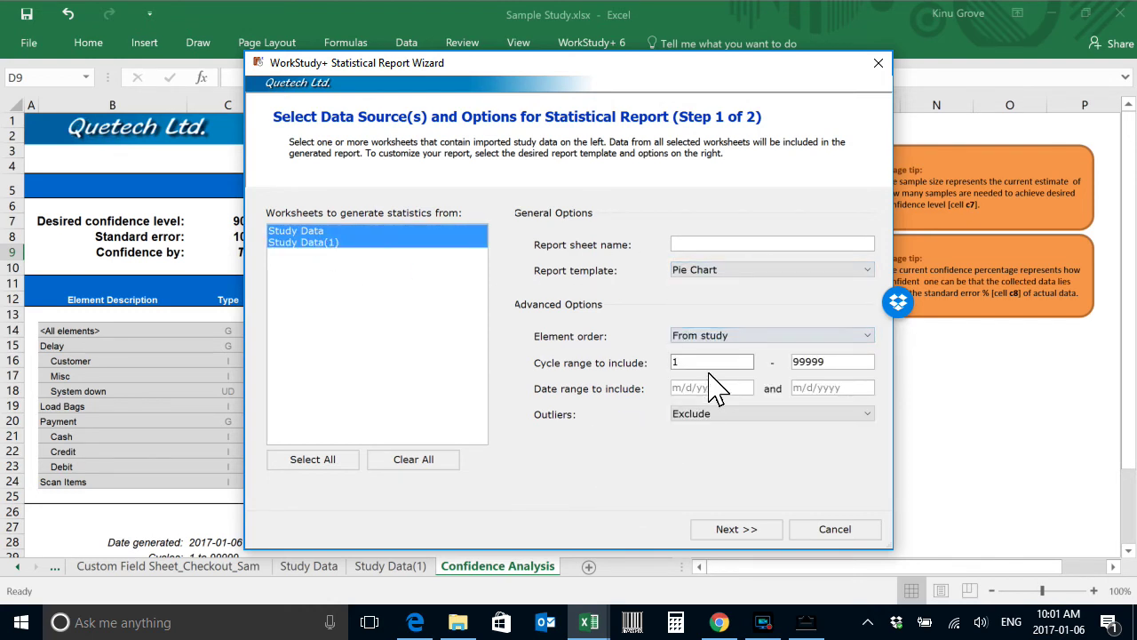
left_click(736, 529)
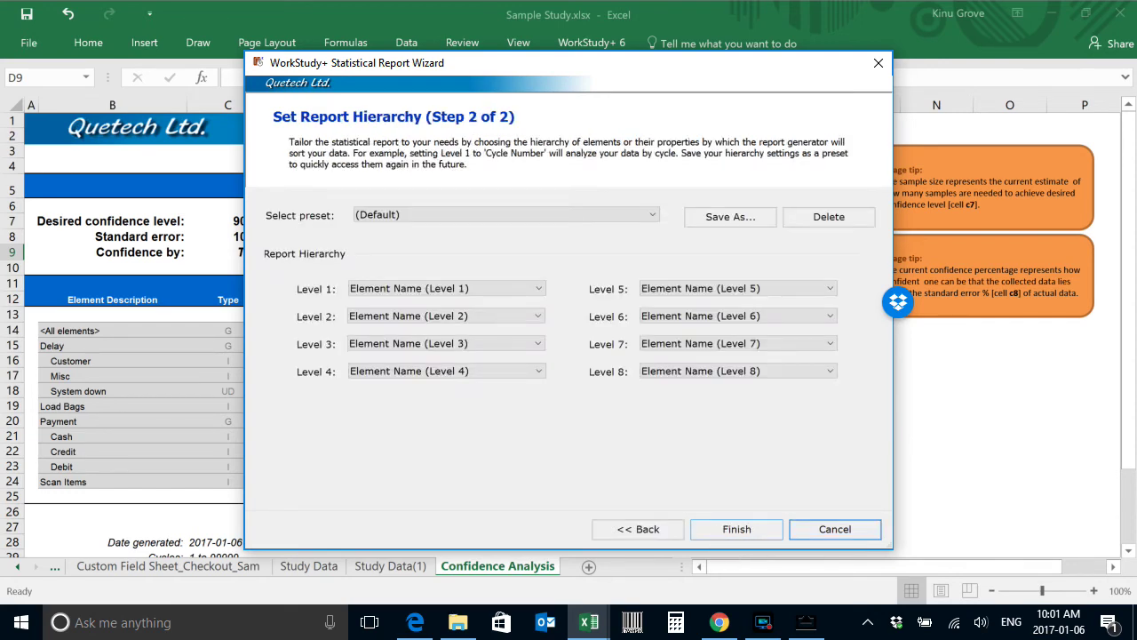
left_click(732, 532)
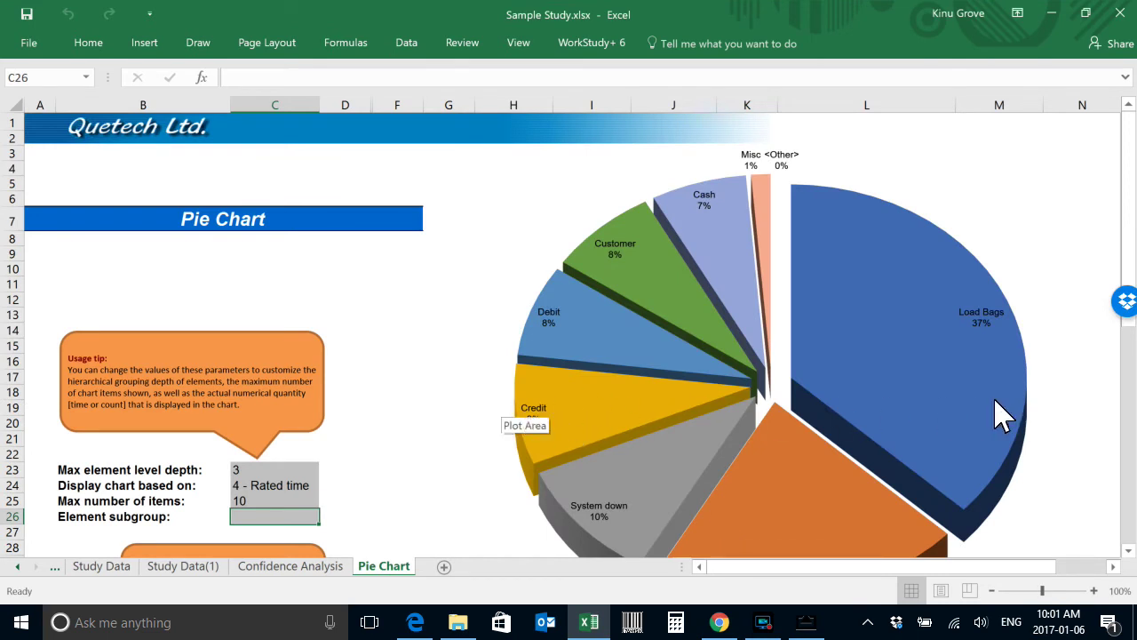
scroll(1015, 416, "down", 1)
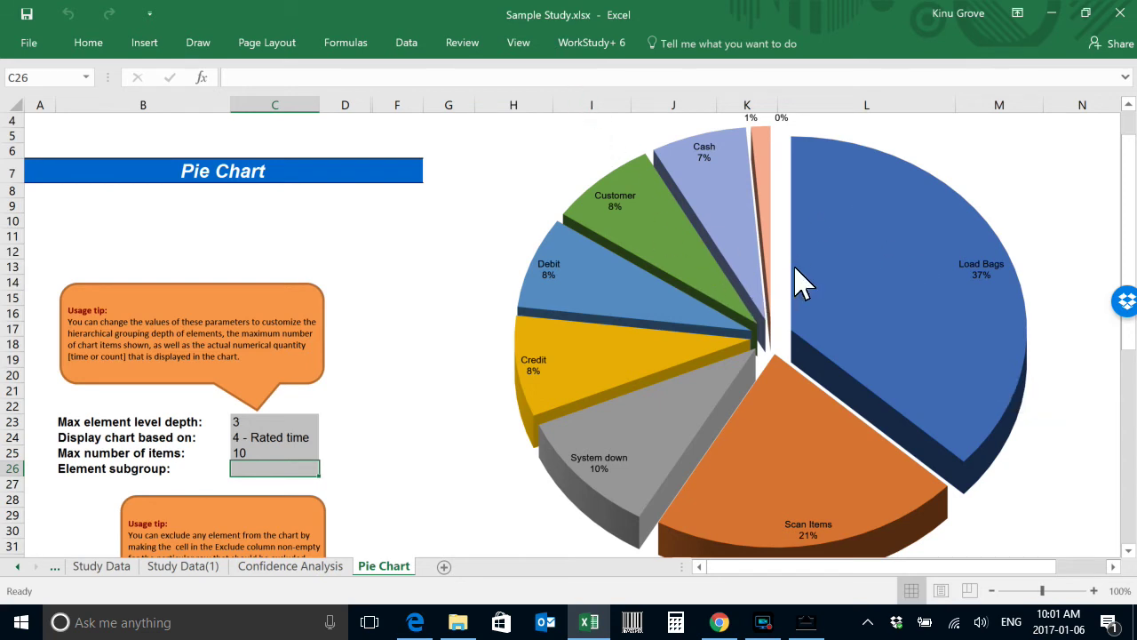
mouse_move(796, 280)
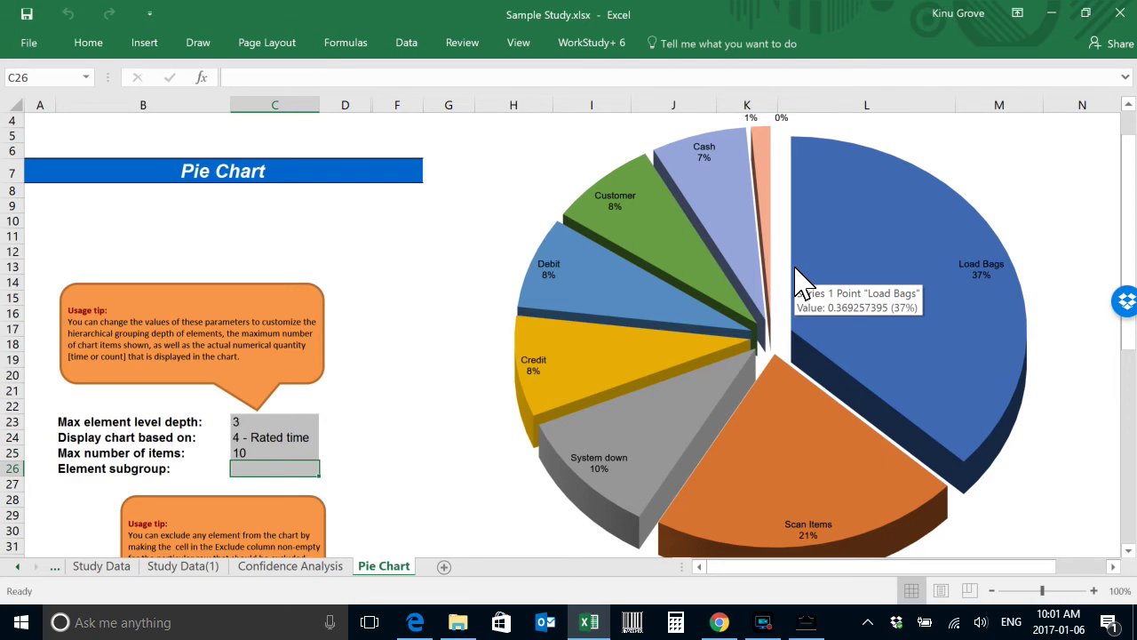
- Generate a Lean Analysis statistical report from the Study Data and Study Data(1) worksheets with the default hierarchy preset
left_click(567, 46)
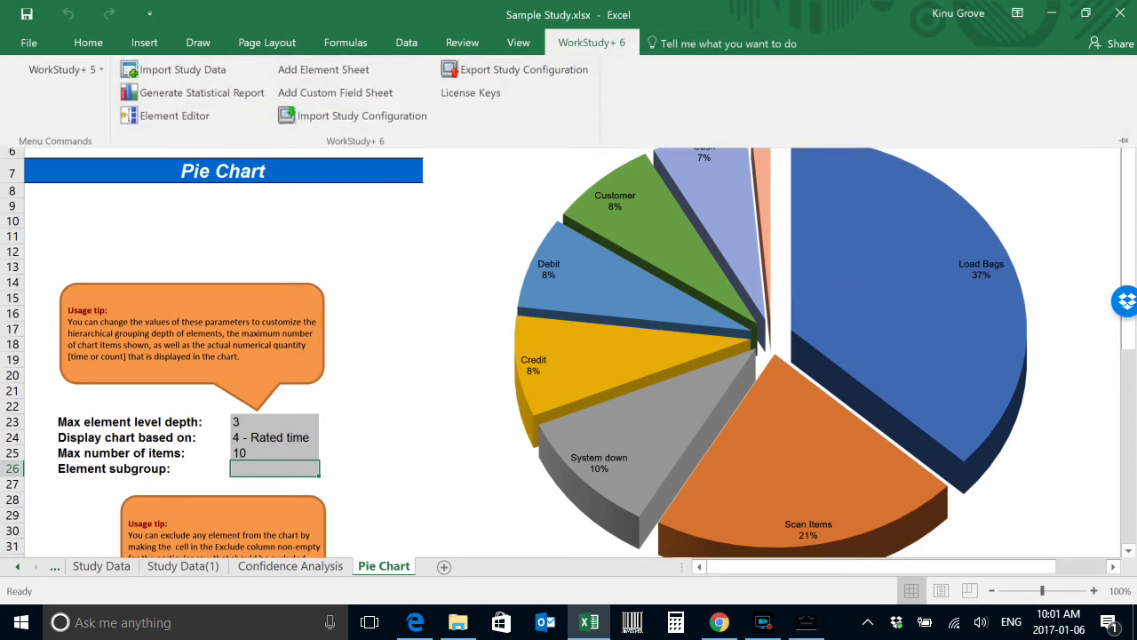
left_click(209, 95)
left_click(312, 233)
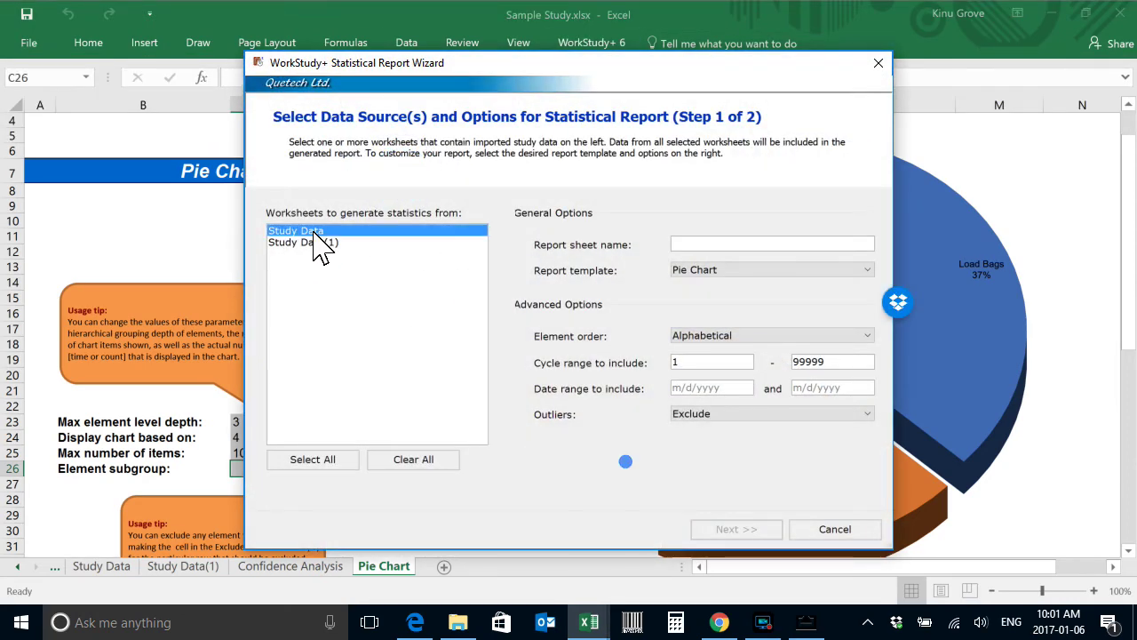
left_click(320, 243)
left_click(681, 268)
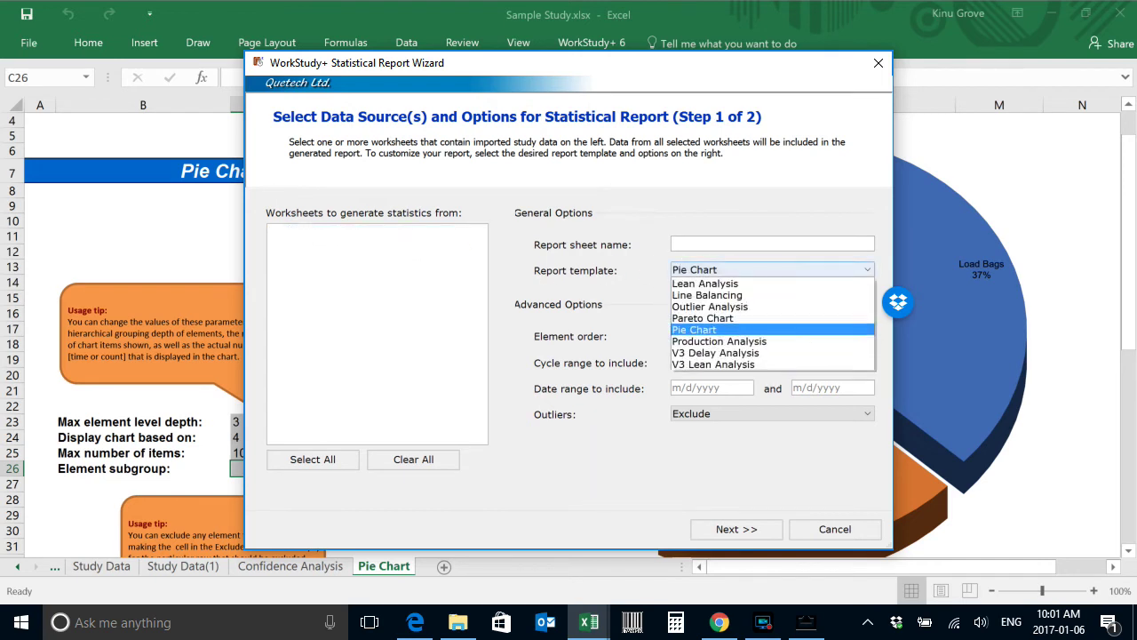
left_click(707, 330)
left_click(737, 533)
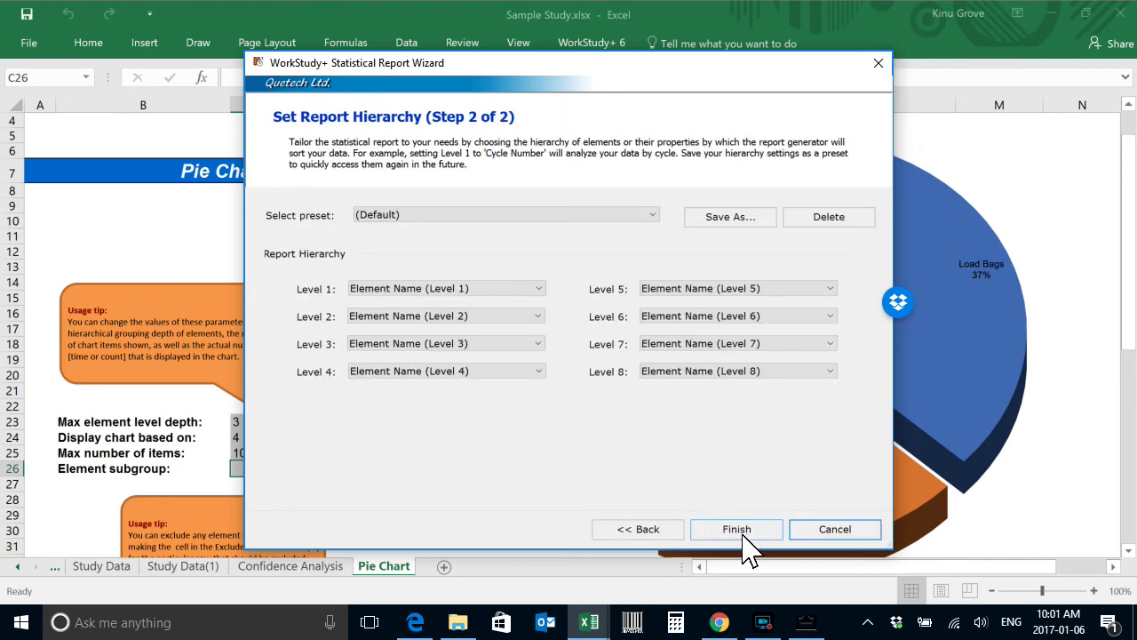
left_click(744, 533)
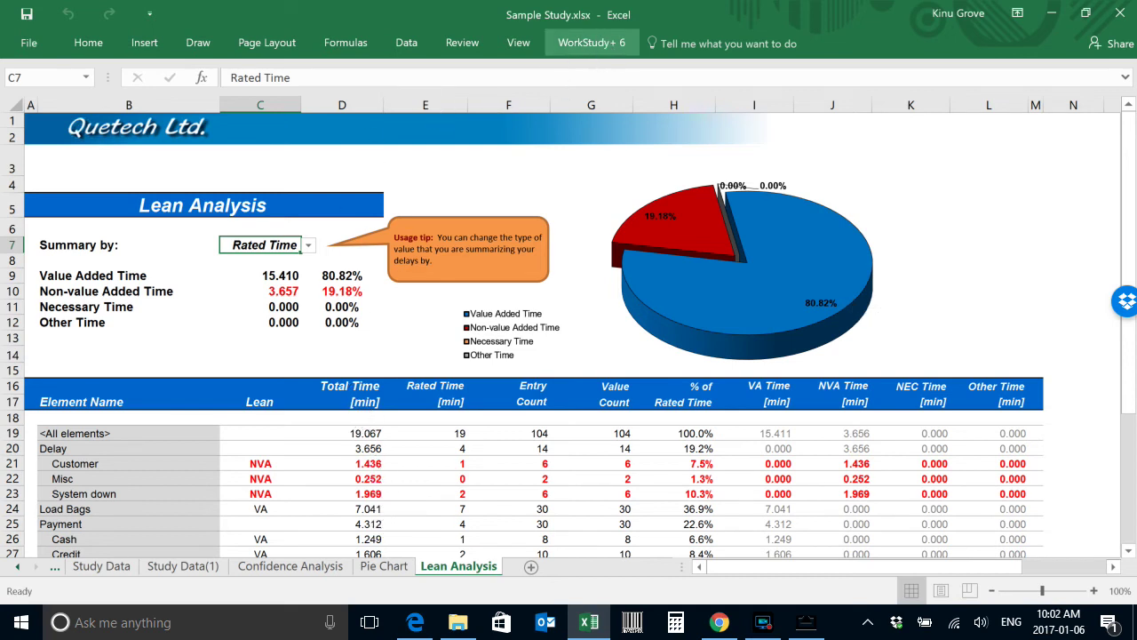
- Generate a Pareto Chart statistical report from the Study Data and Study Data(1) worksheets, with elements ordered from study and the default hierarchy
left_click(592, 43)
left_click(148, 109)
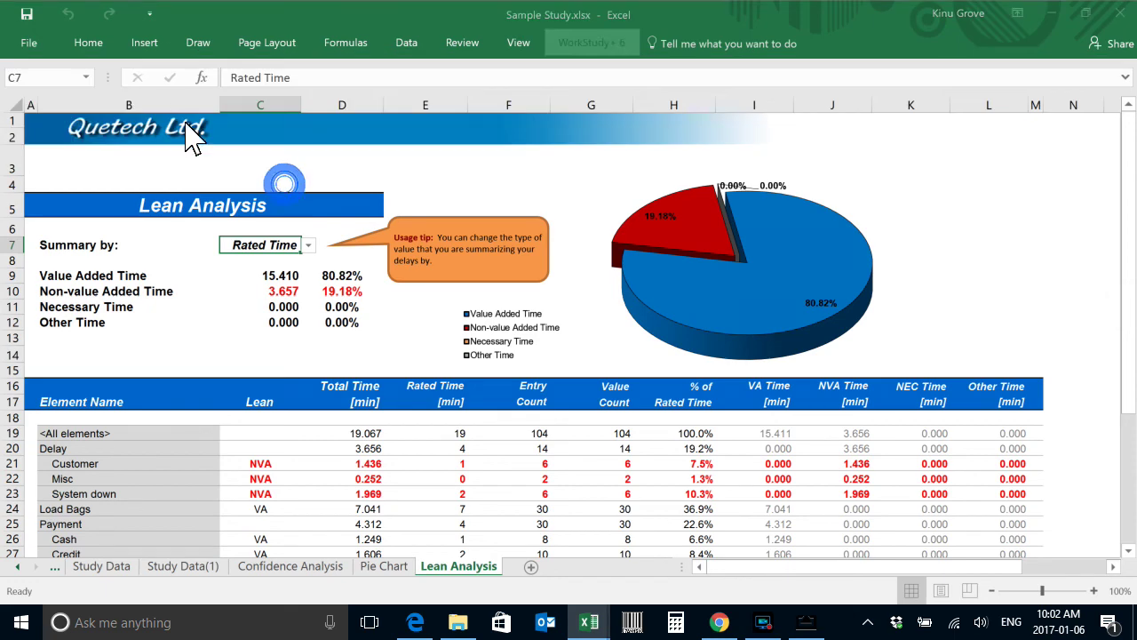
left_click_drag(311, 233, 338, 258)
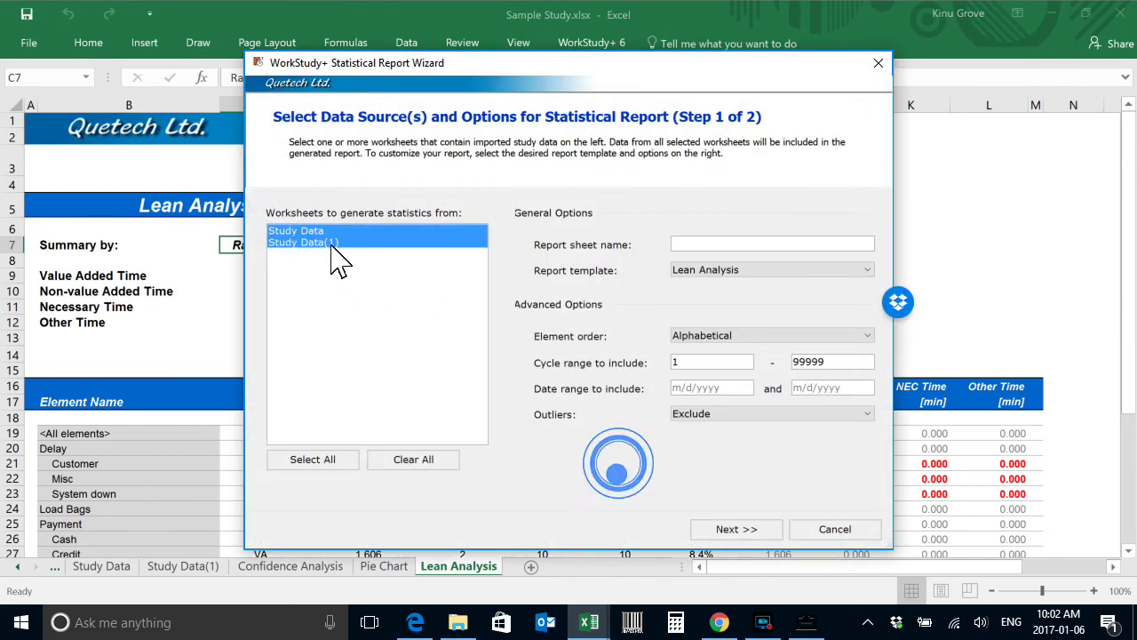
left_click(802, 271)
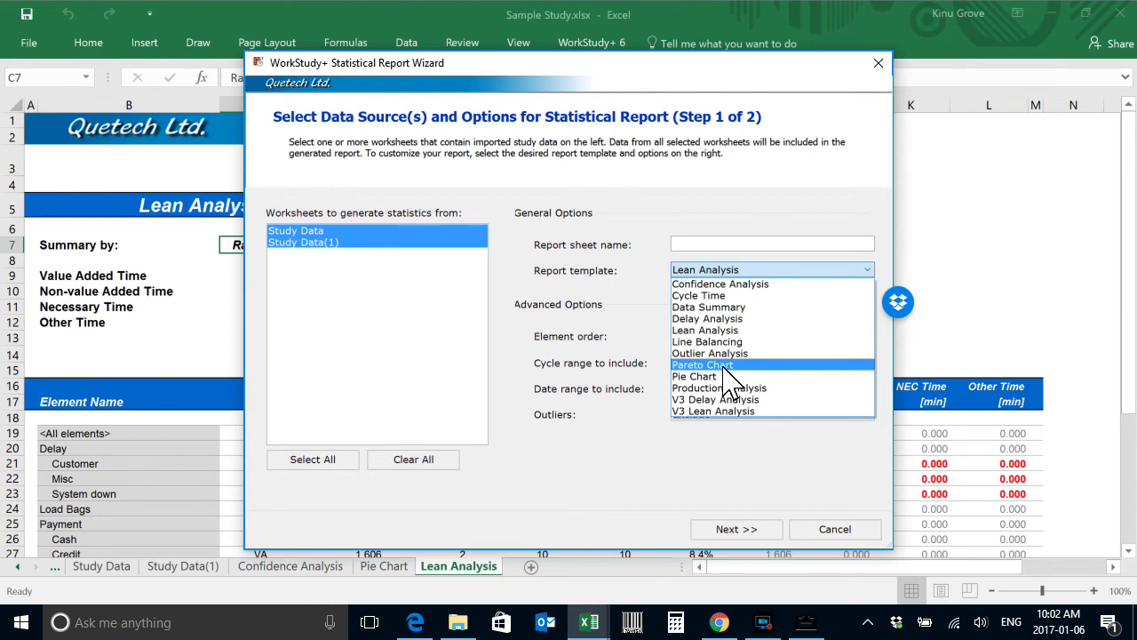
left_click(724, 365)
left_click(733, 337)
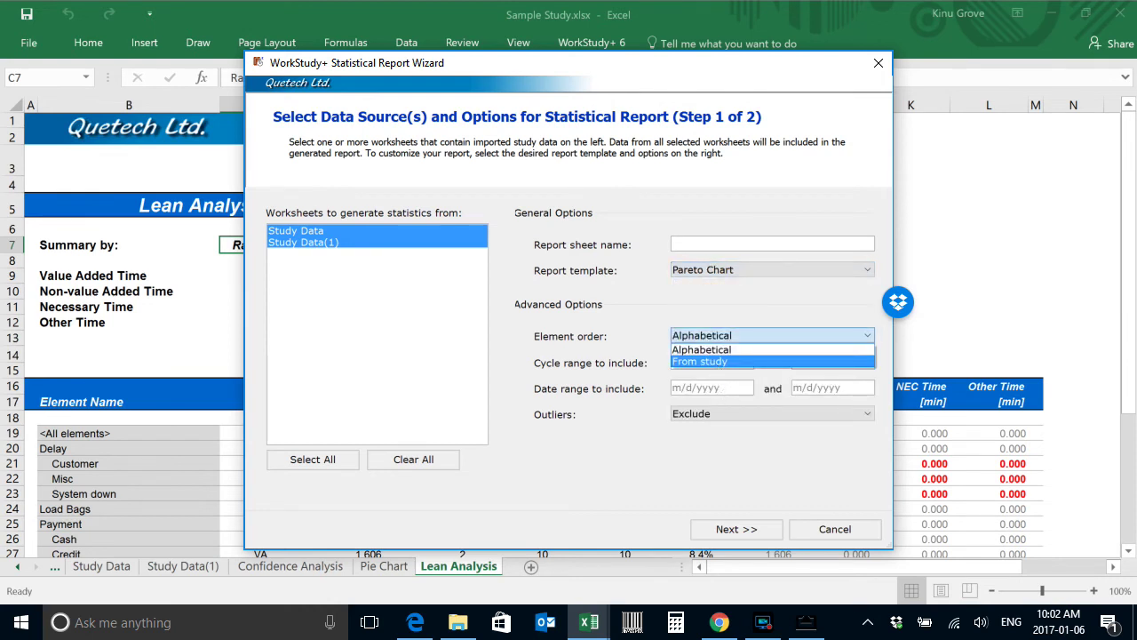
left_click(702, 362)
left_click(737, 528)
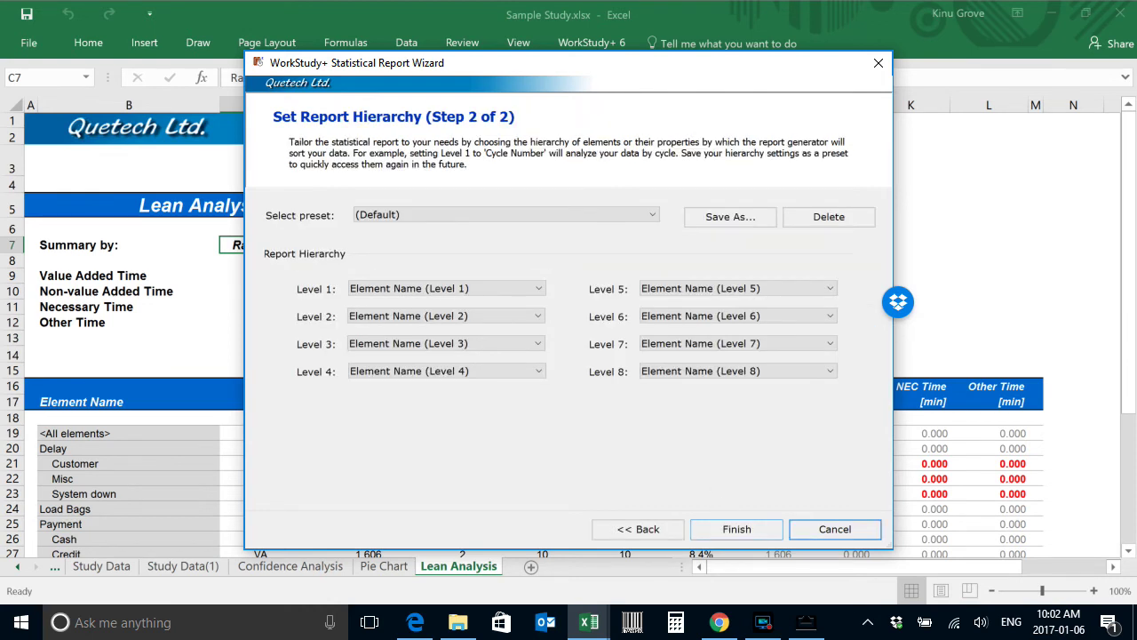
left_click(734, 528)
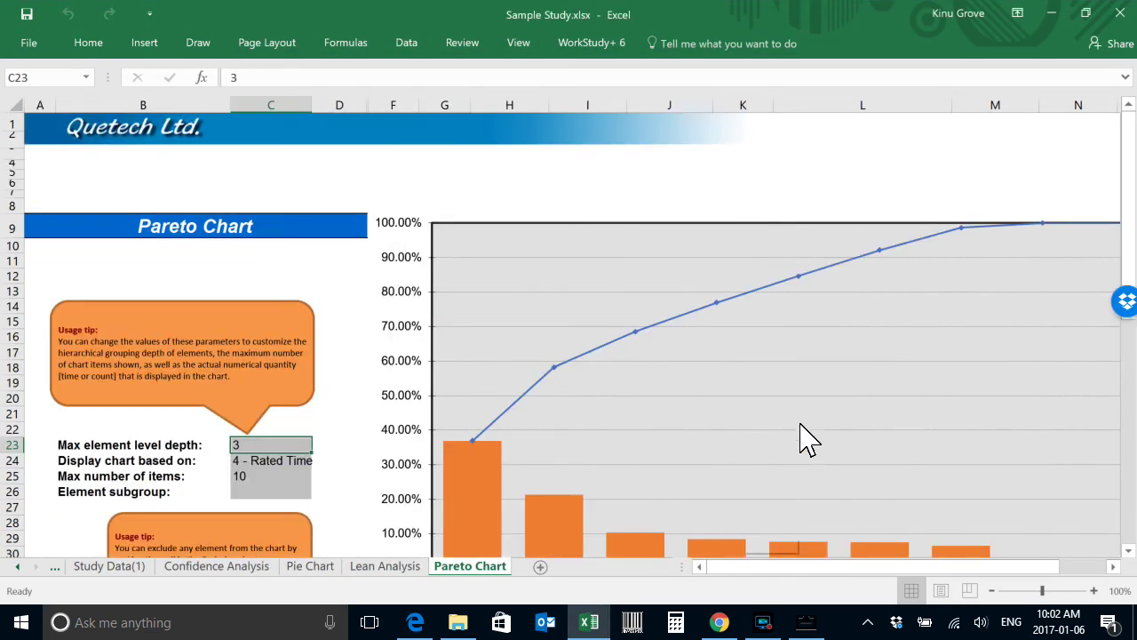
scroll(802, 441, "down", 2)
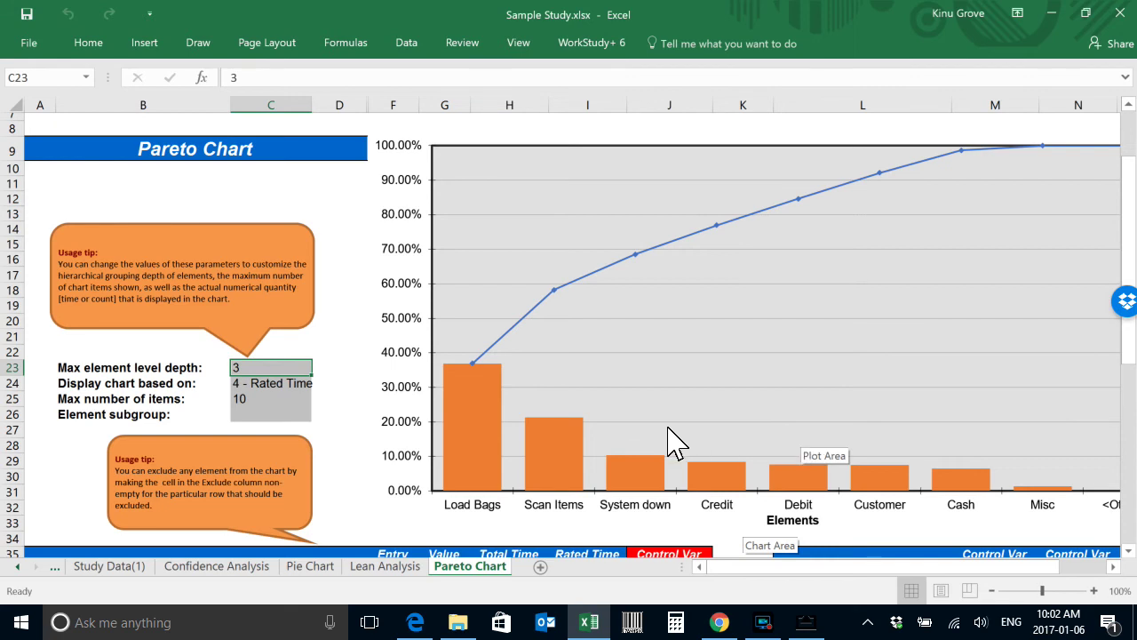
mouse_move(619, 474)
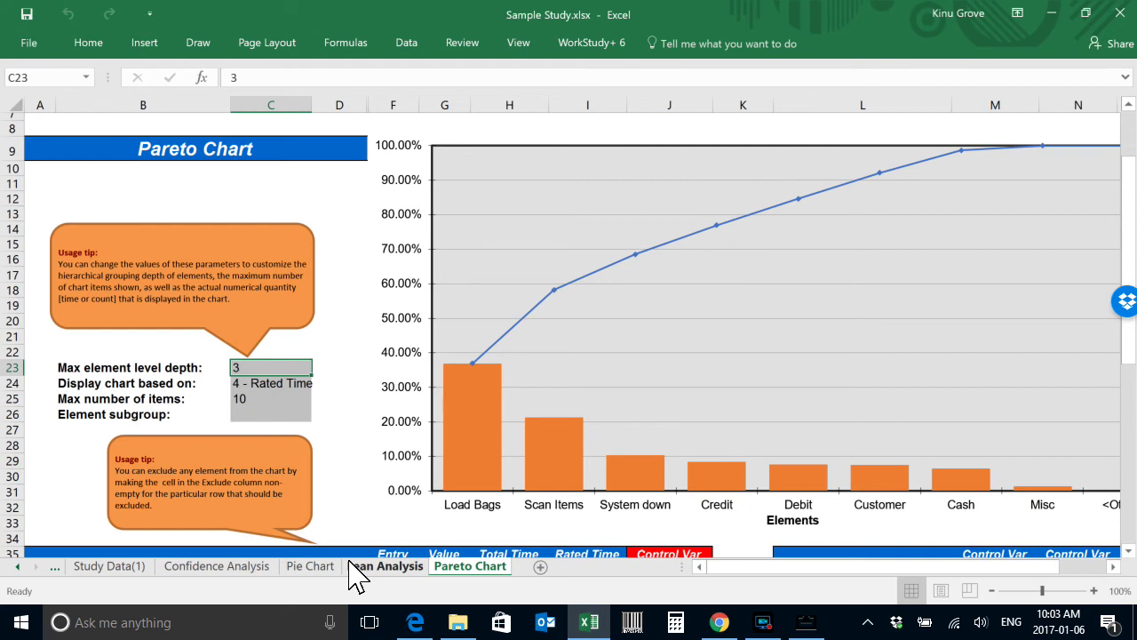
- Add a new blank WorkStudy+ element sheet to the workbook
left_click(18, 566)
left_click(19, 566)
left_click(19, 566)
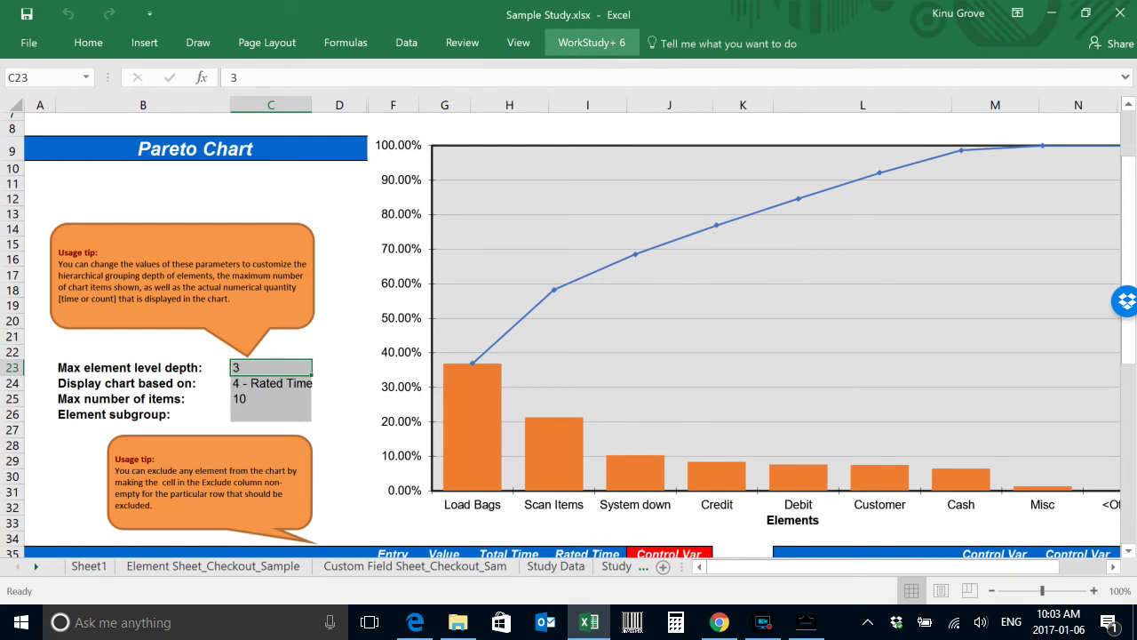
left_click(590, 43)
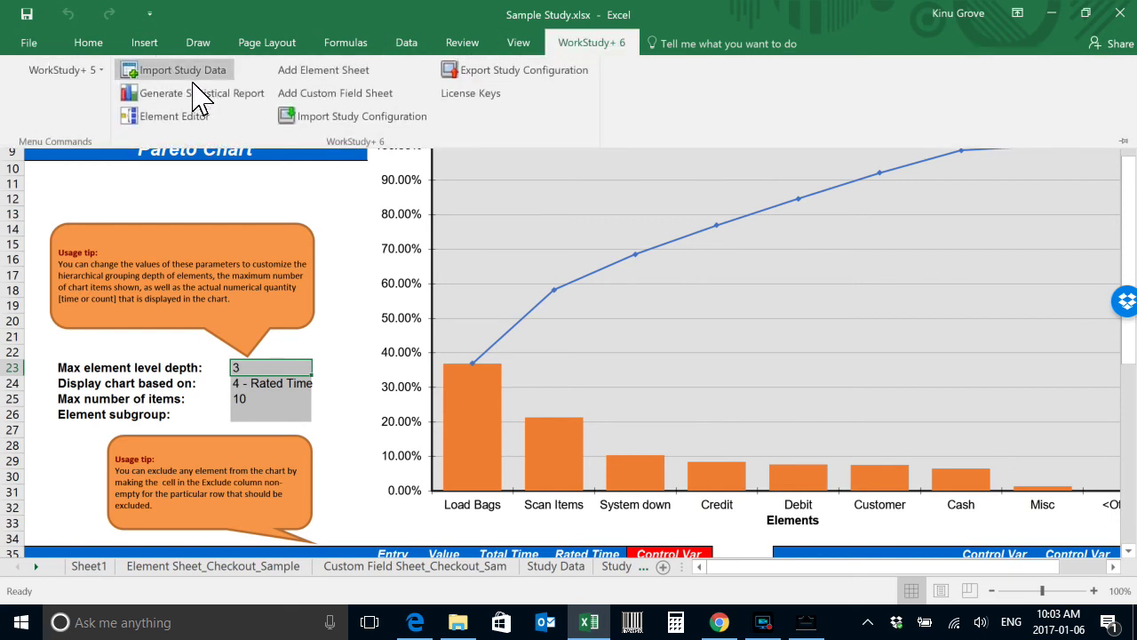
left_click(312, 71)
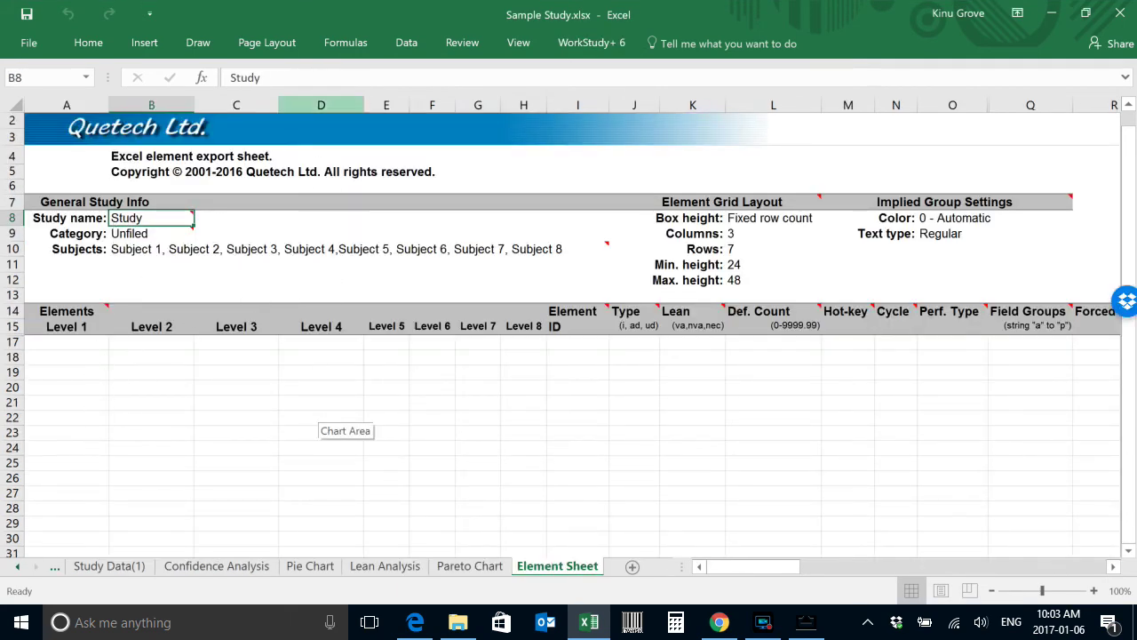
- Open the Element Sheet_Checkout_Sample worksheet
left_click(596, 42)
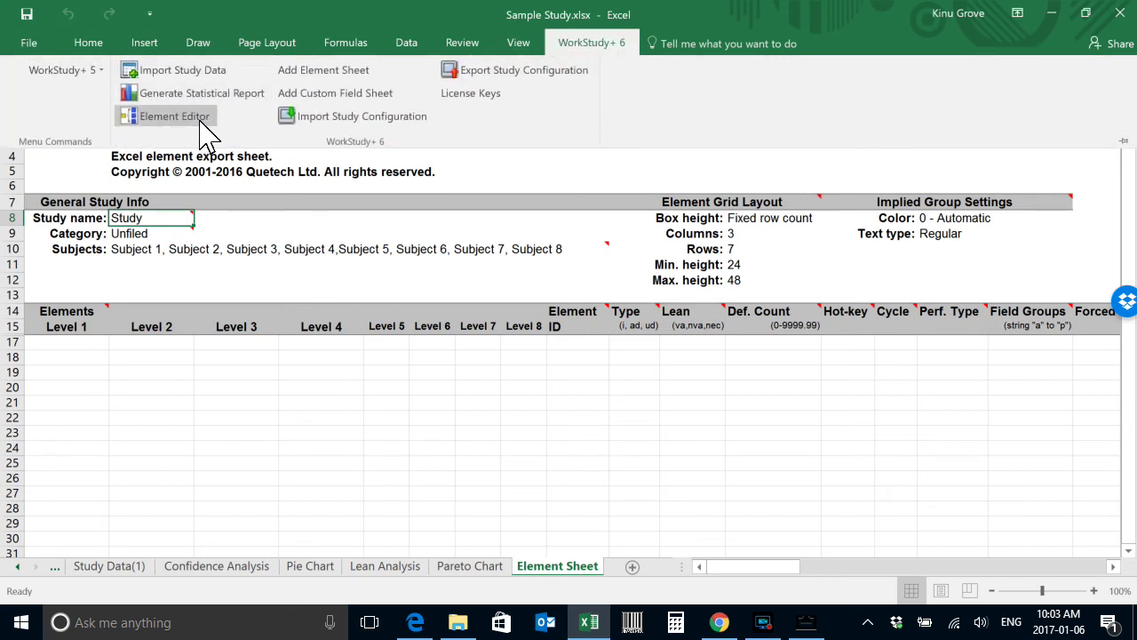
left_click(206, 520)
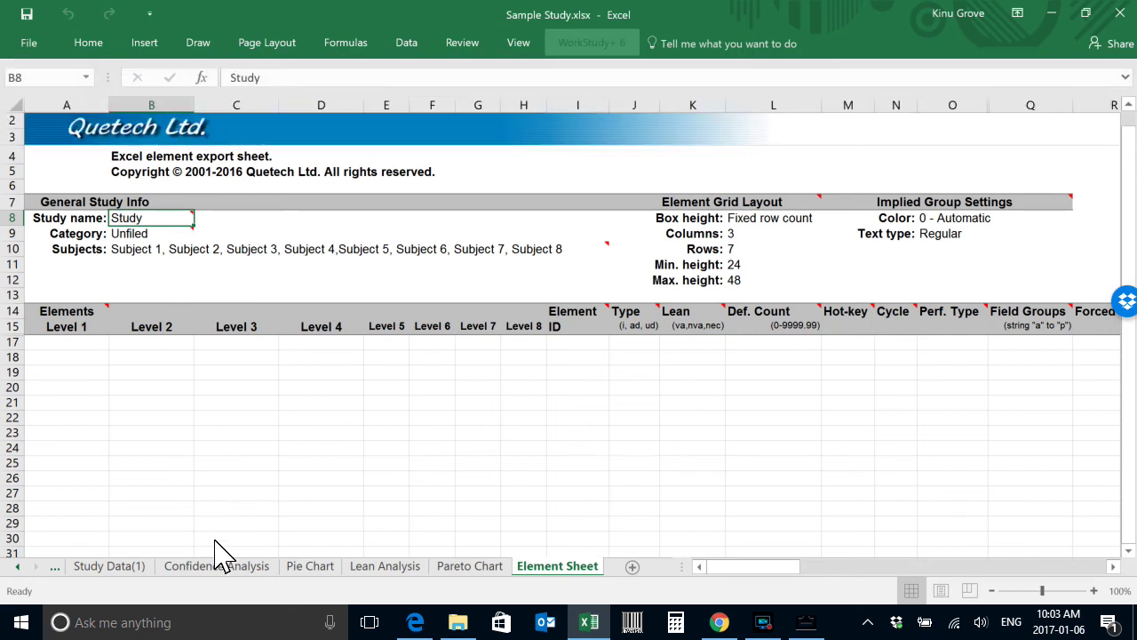
left_click(17, 566)
left_click(17, 566)
left_click(17, 566)
left_click(140, 565)
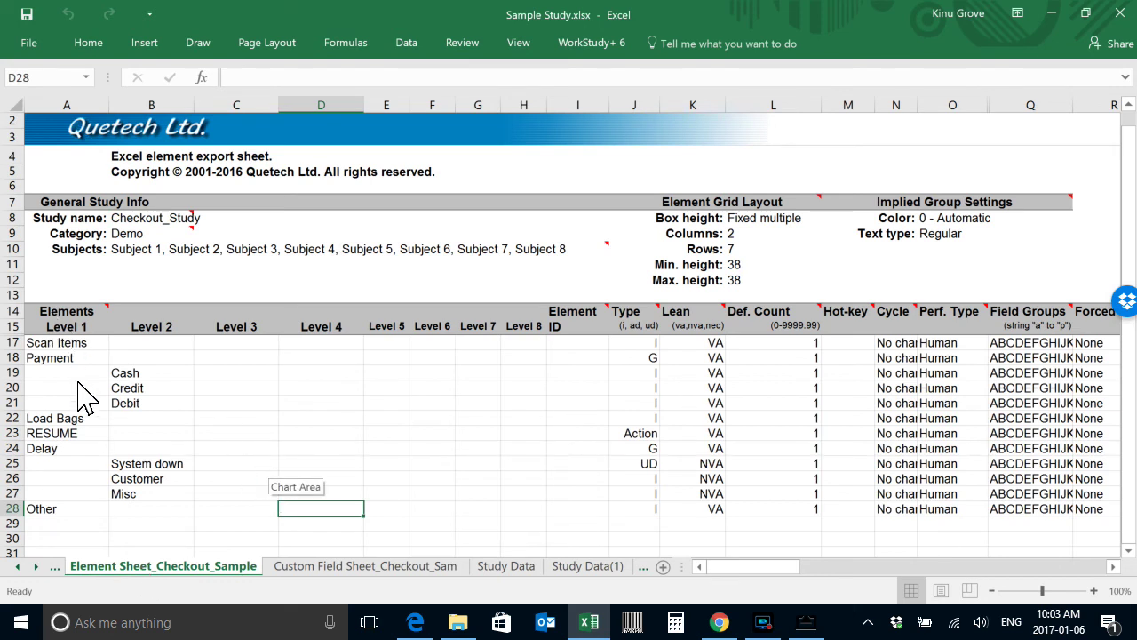
- Review the properties of the Payment, Cash and Other elements in the Element Editor, and close it by applying
left_click(596, 44)
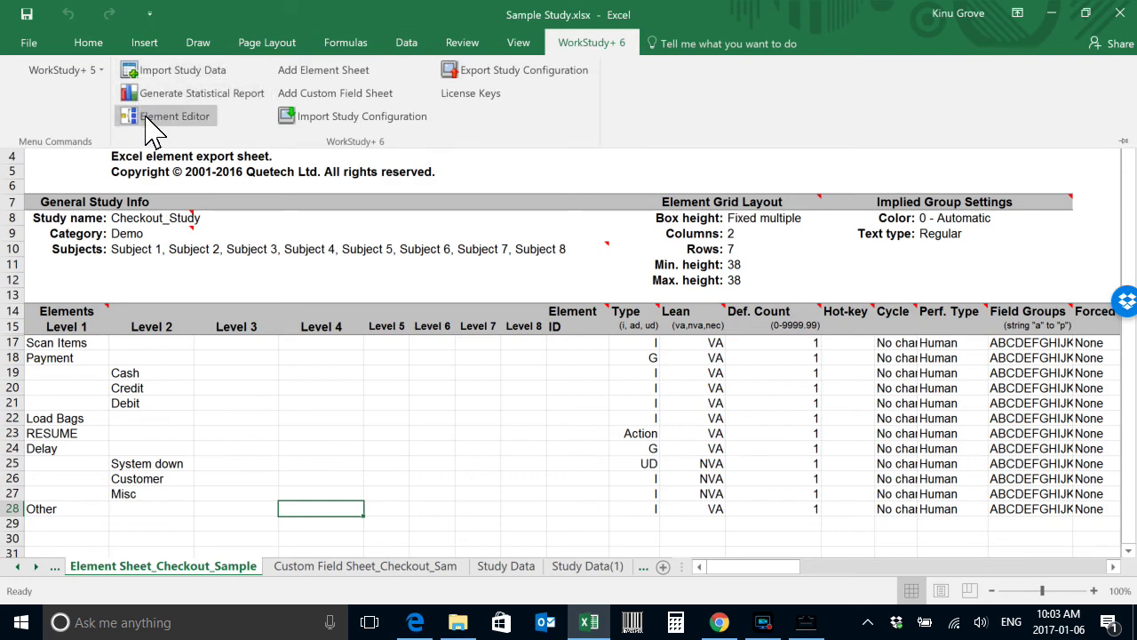
left_click(147, 116)
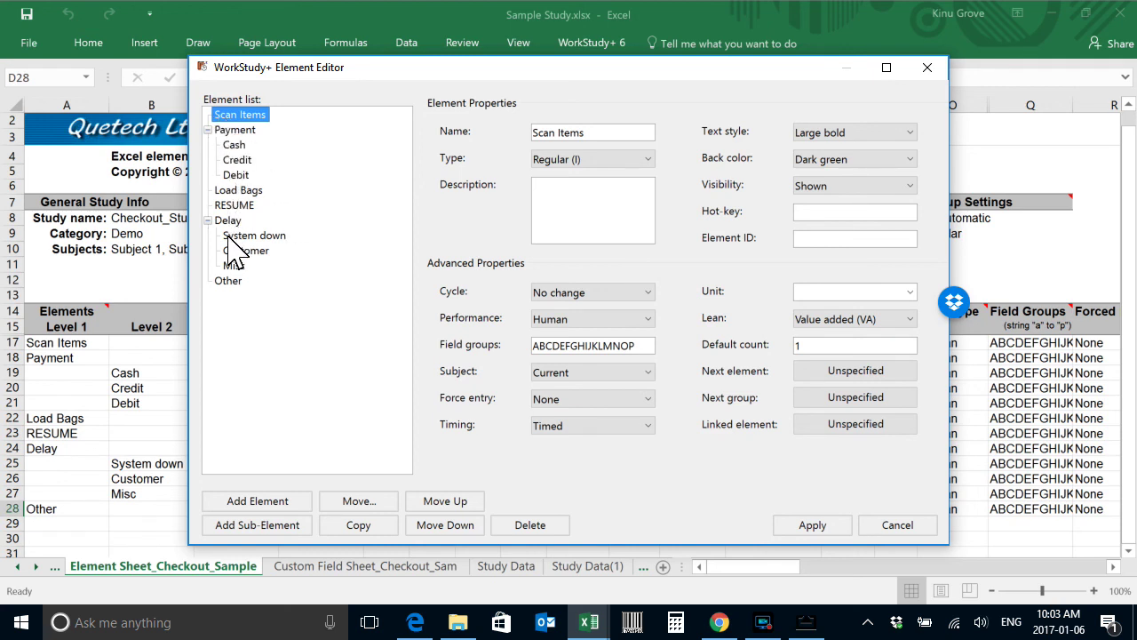
left_click(228, 131)
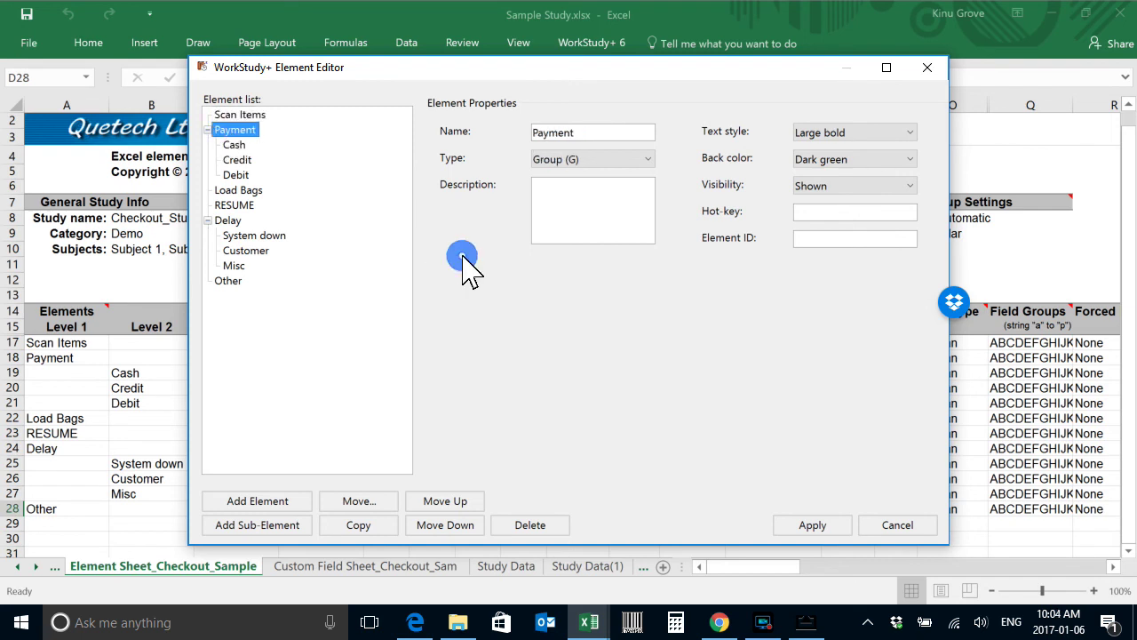
left_click(234, 145)
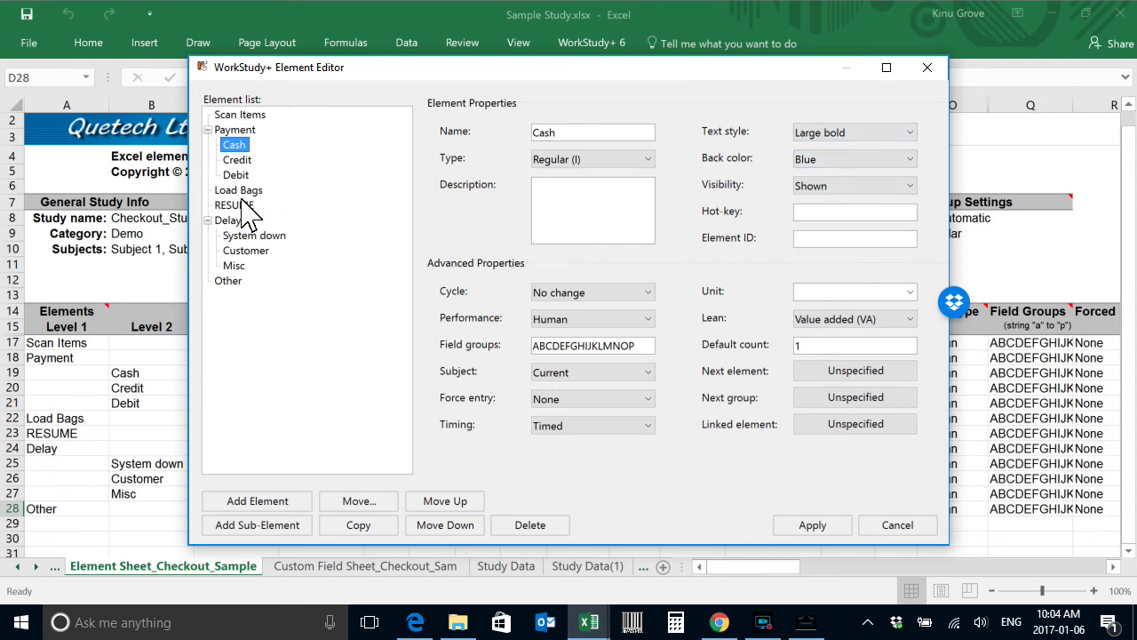
left_click(228, 281)
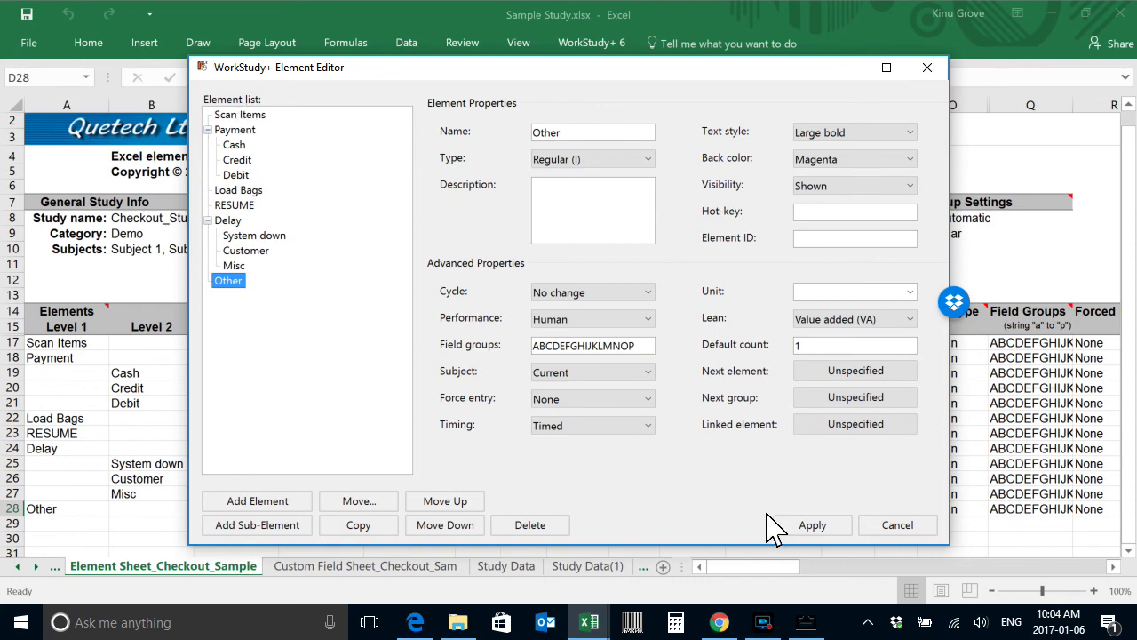
left_click(811, 525)
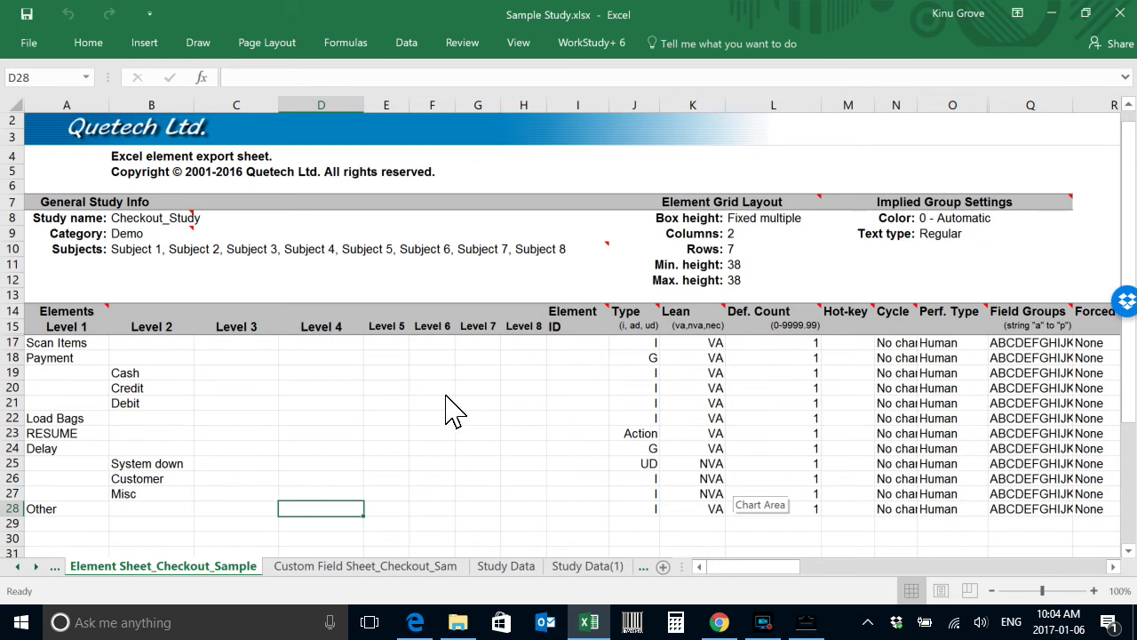
- Export the checkout element sheet with its custom field sheet attached as Checkout_Study.wsx in the Dropbox WorkStudy+ folder, replacing the existing file
left_click(611, 48)
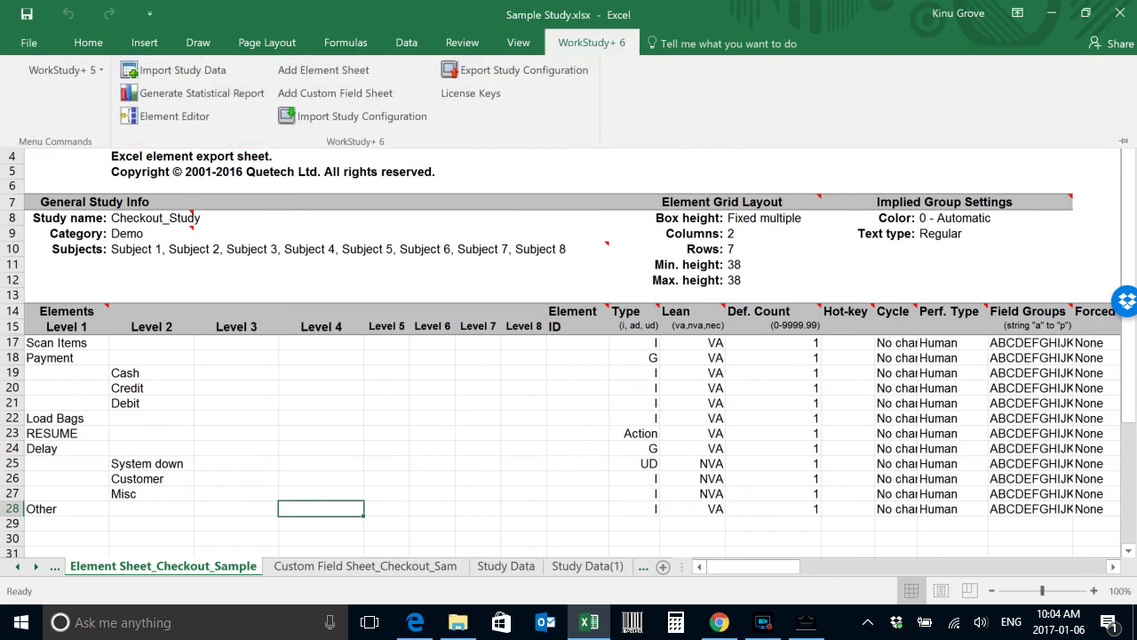
left_click(519, 79)
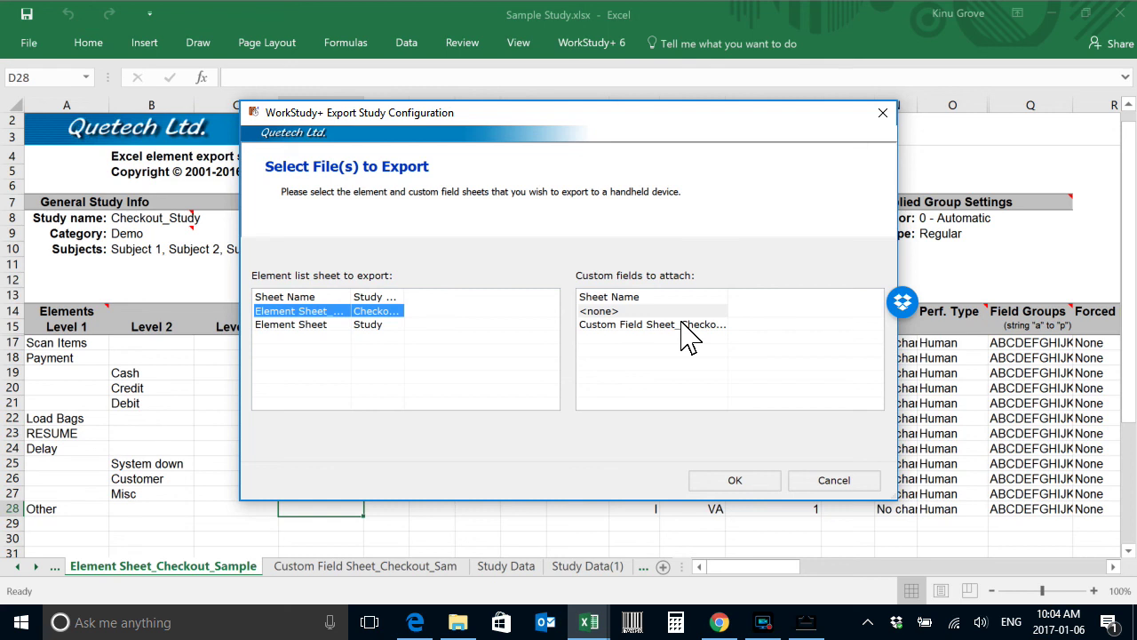
left_click(636, 330)
left_click(732, 476)
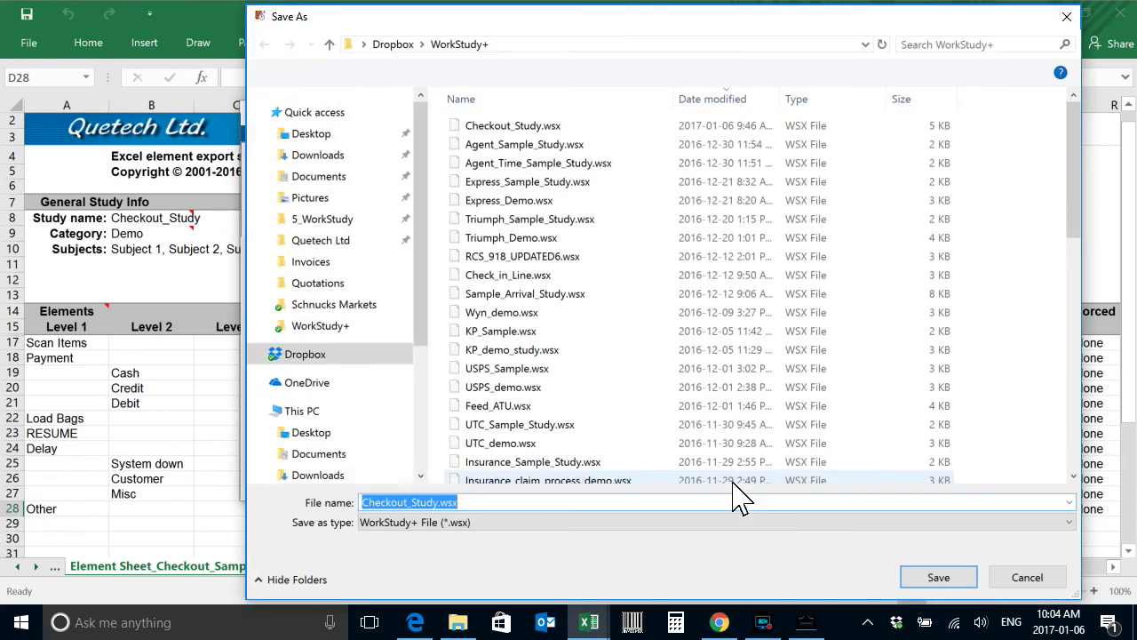
left_click(938, 577)
left_click(618, 314)
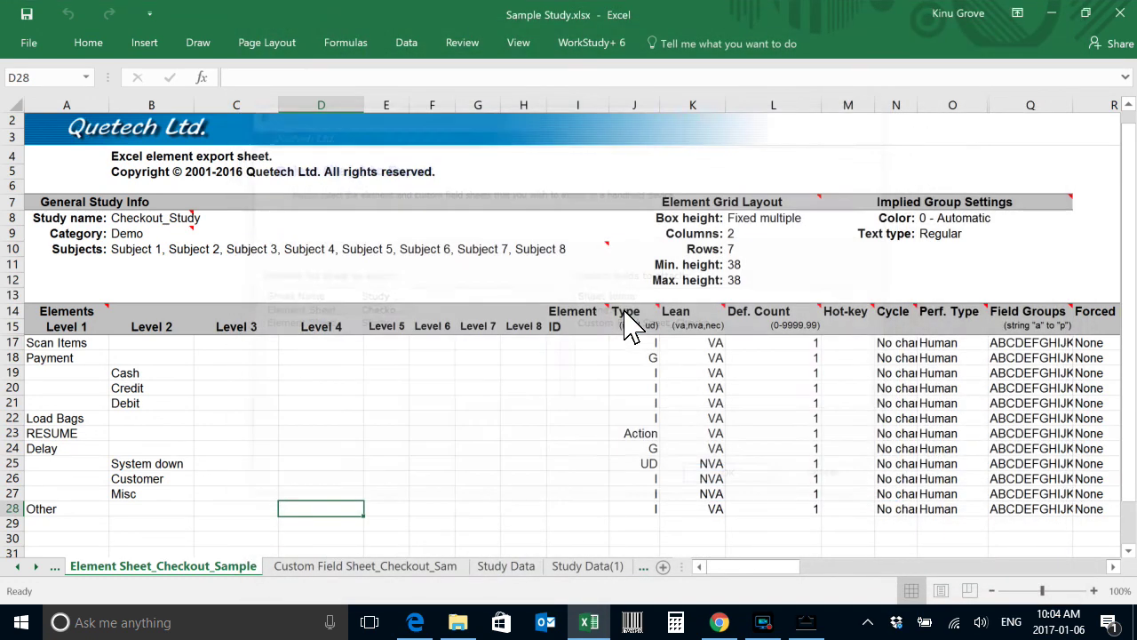